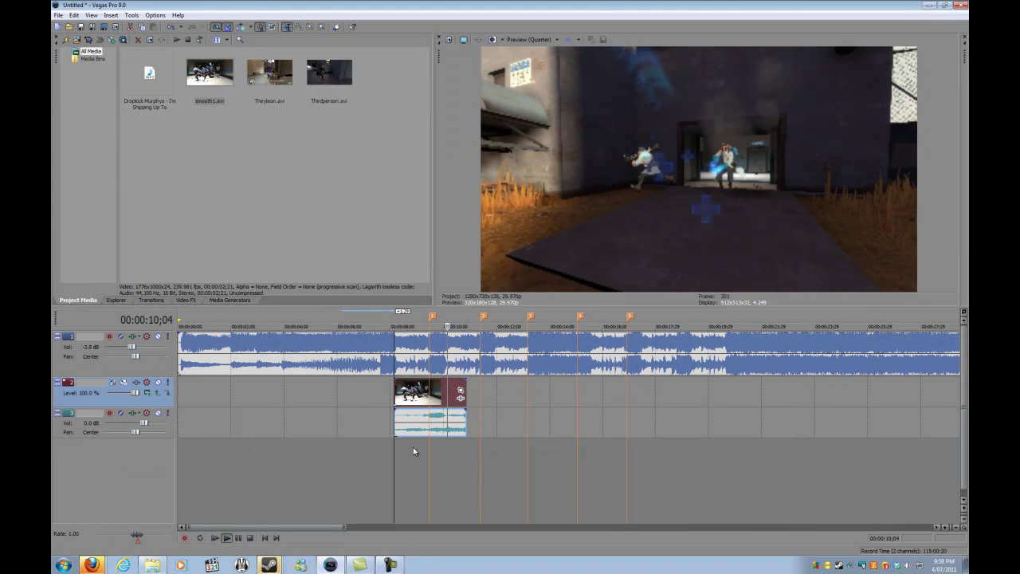
Stop playback and insert a velocity envelope on the video clip on track 2.
key("space")
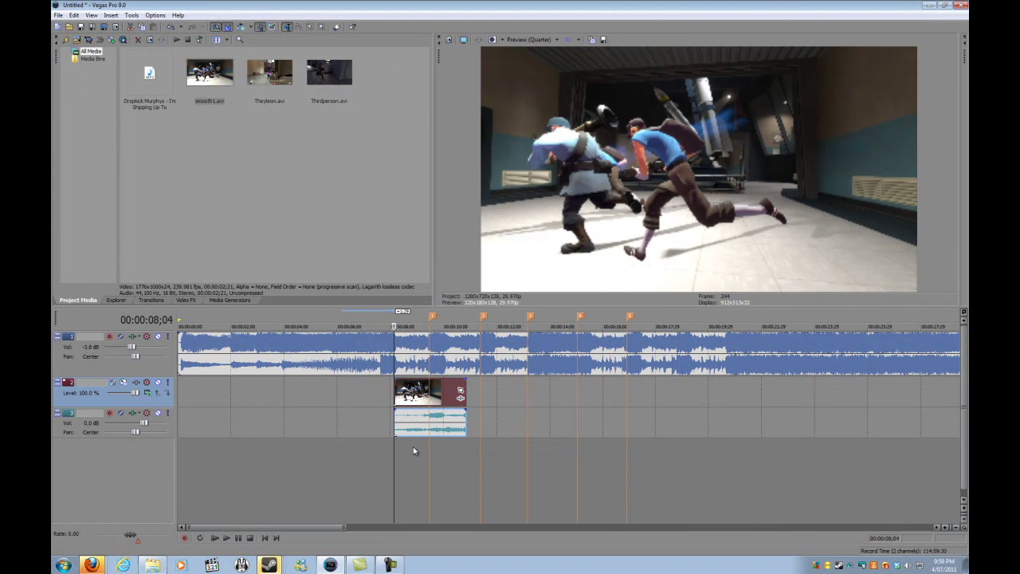
left_click(429, 394)
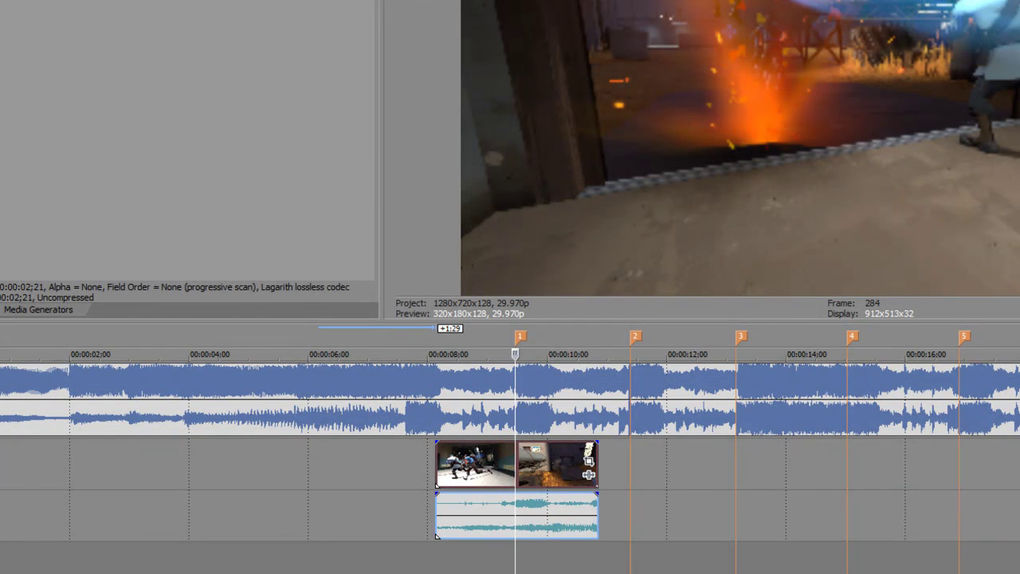
key("alt+t")
left_click(513, 464)
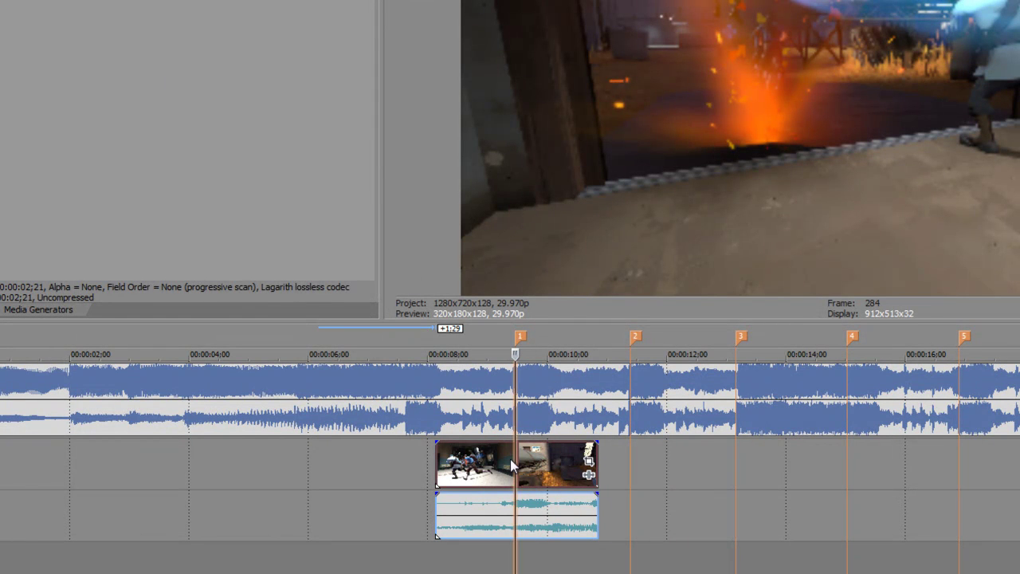
right_click(518, 461)
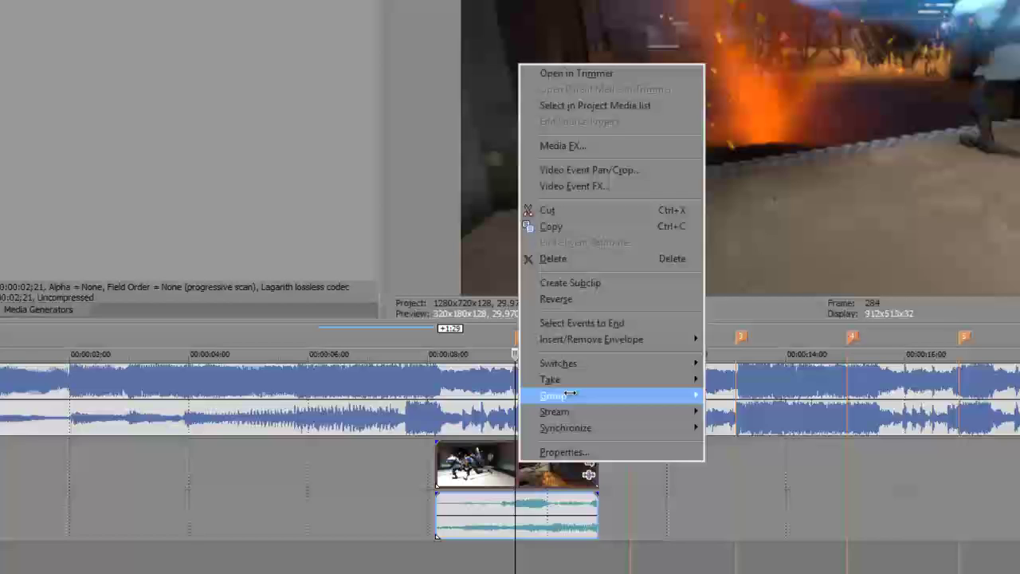
mouse_move(577, 363)
mouse_move(576, 345)
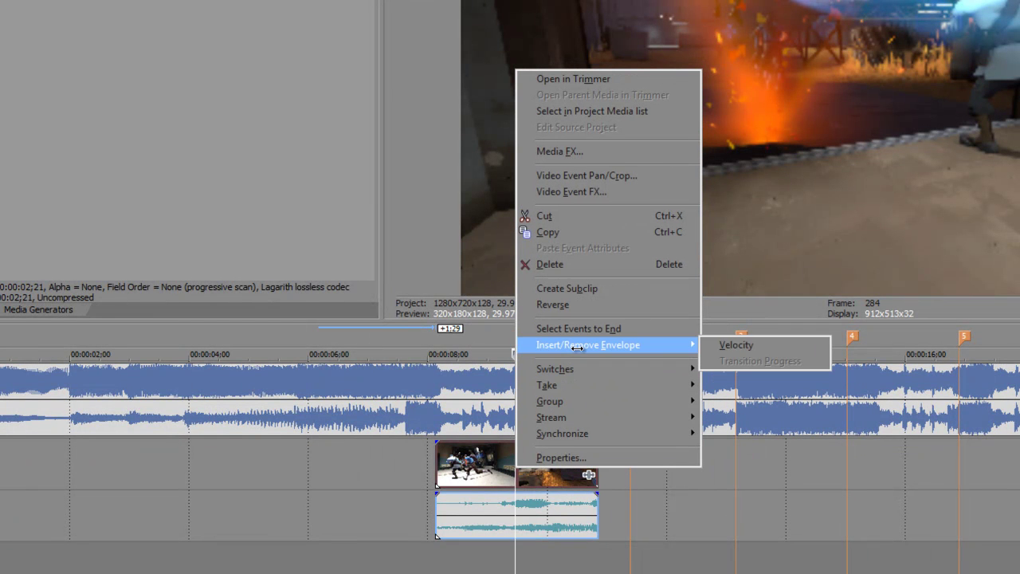
left_click(713, 347)
Try lowering the clip's entire velocity envelope, then raise it back to the original level.
scroll(643, 483, "up", 3)
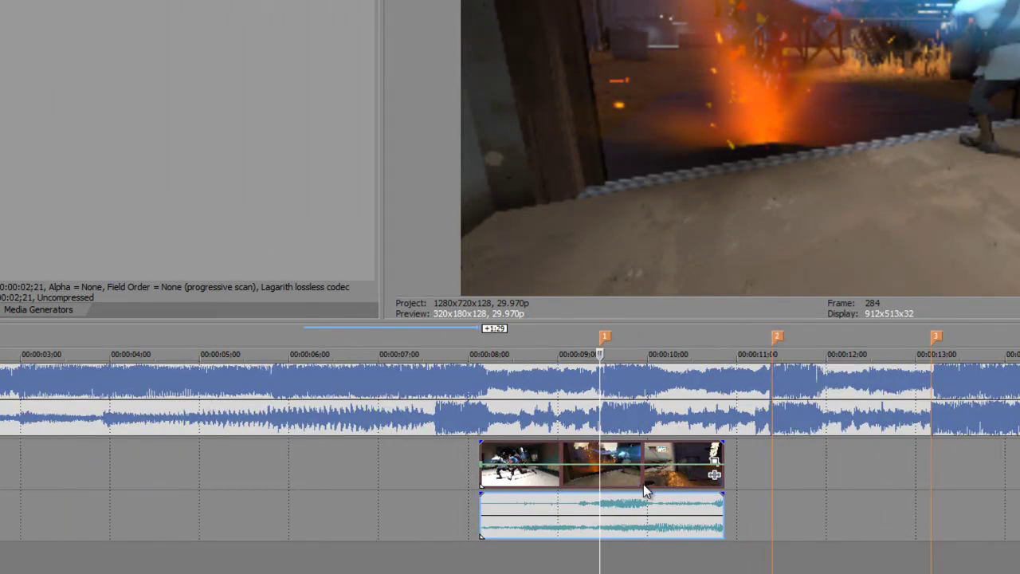
scroll(613, 475, "up", 1)
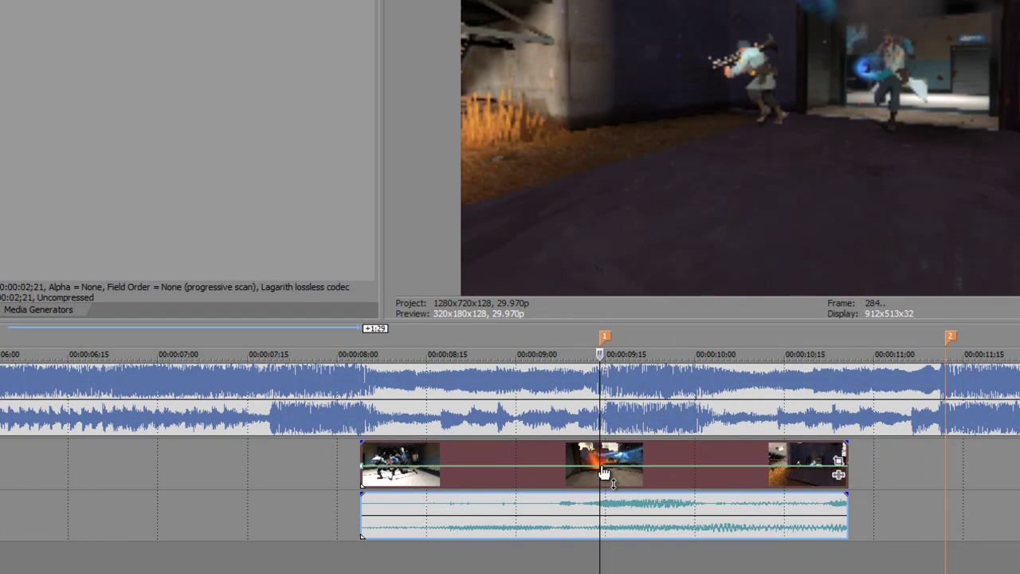
mouse_move(602, 466)
left_mouse_down()
mouse_move(602, 456)
mouse_move(602, 473)
left_mouse_up()
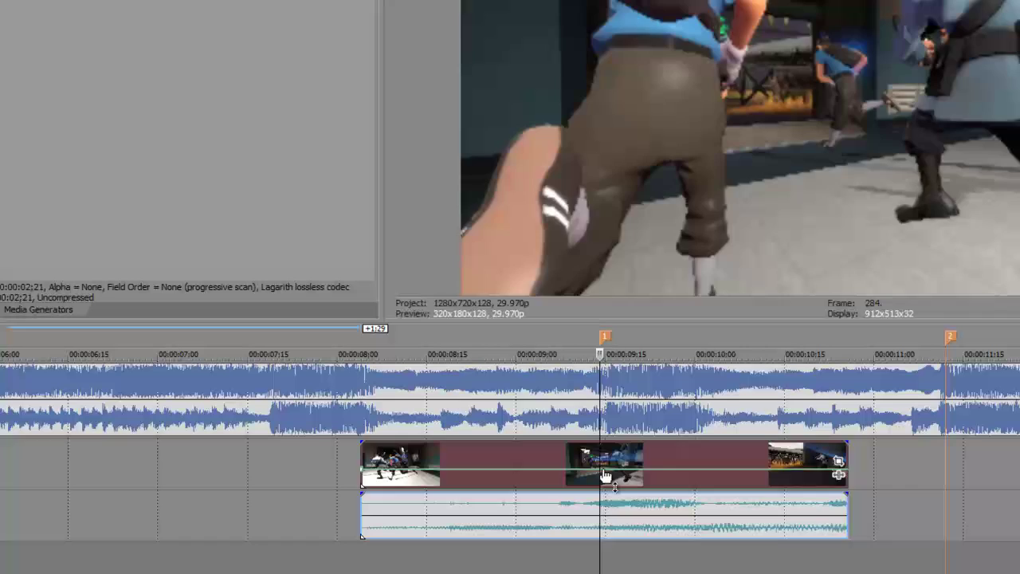
left_click_drag(605, 476, 597, 467)
Try adding a point to the velocity envelope at marker 1 and bring up its fade type options.
right_click(598, 468)
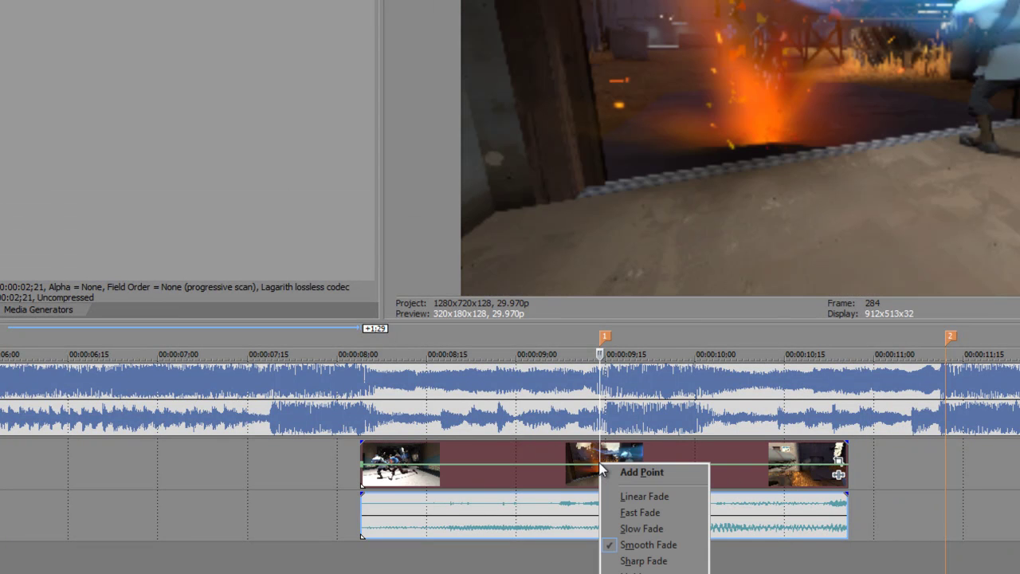
left_click(615, 474)
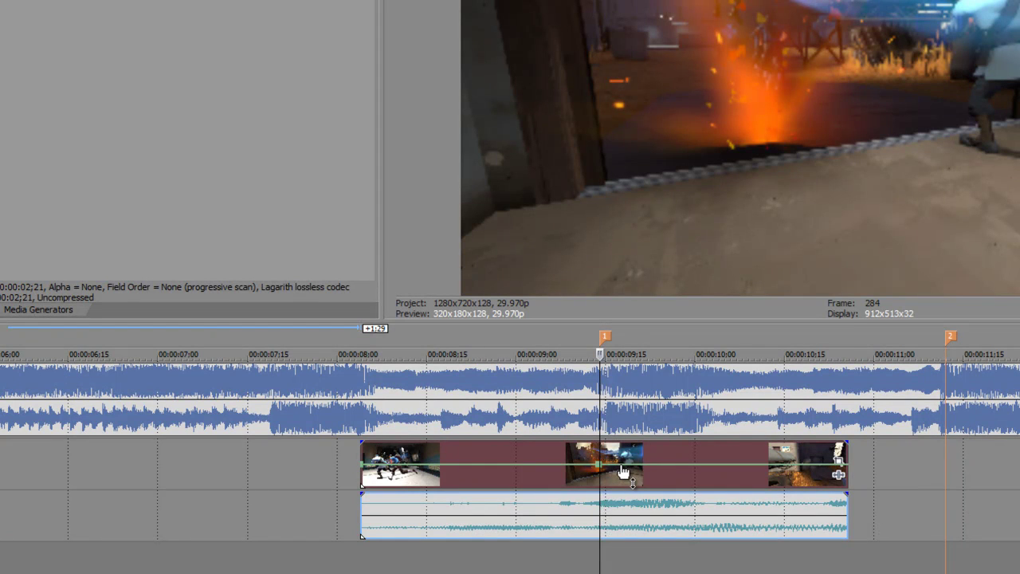
mouse_move(620, 465)
left_mouse_down()
mouse_move(623, 482)
mouse_move(626, 473)
left_mouse_up()
right_click(600, 467)
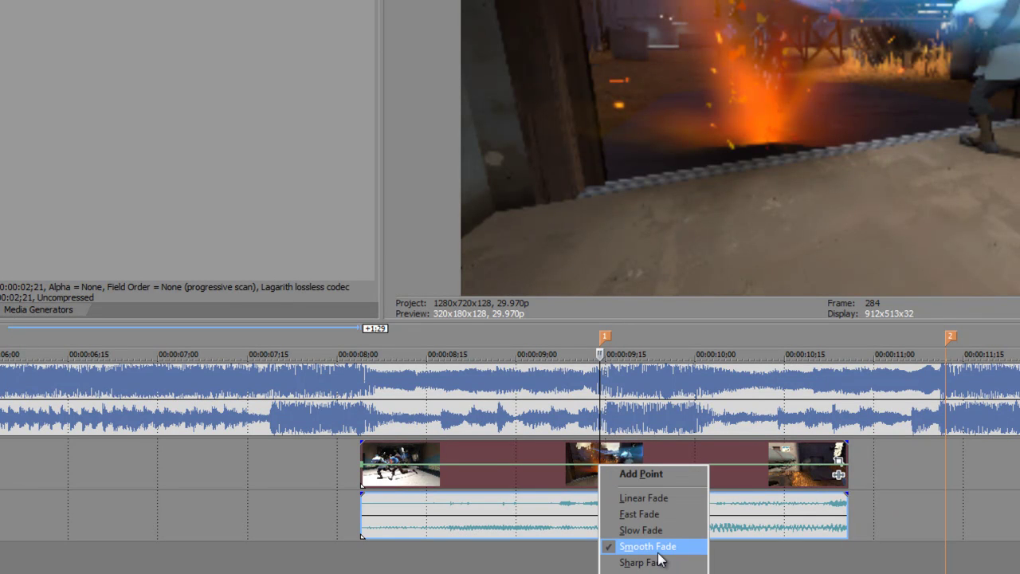
left_click(641, 458)
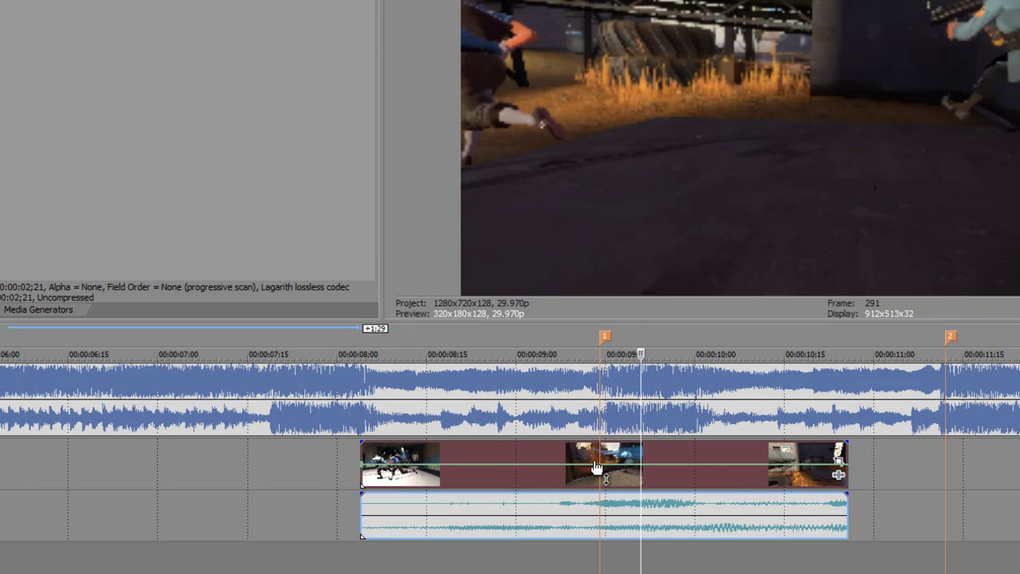
Add two velocity envelope points near marker 1 and lower the second one to slow the rest of the clip.
right_click(602, 470)
left_click(614, 474)
right_click(620, 466)
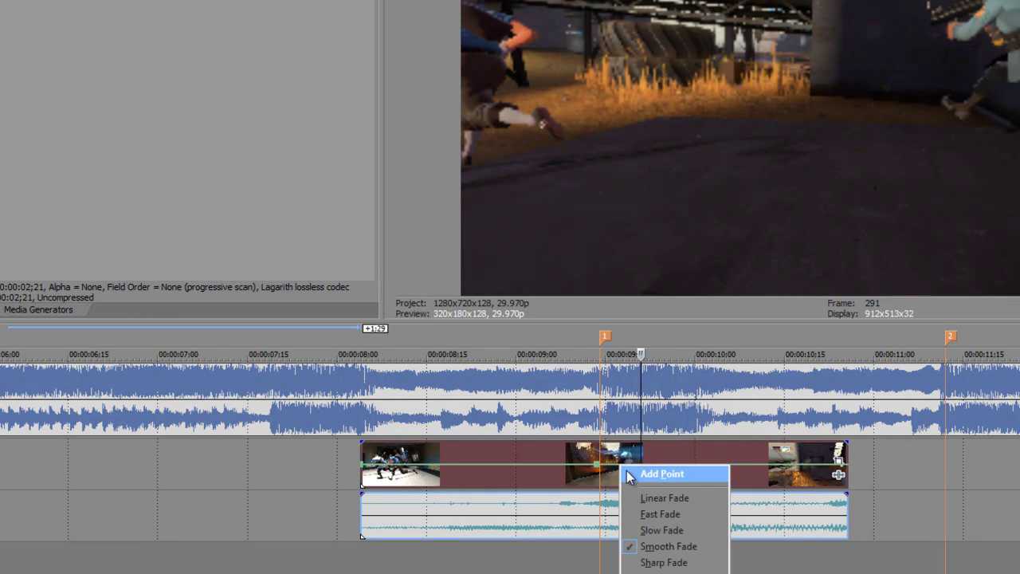
left_click(626, 473)
left_click_drag(621, 471, 601, 472)
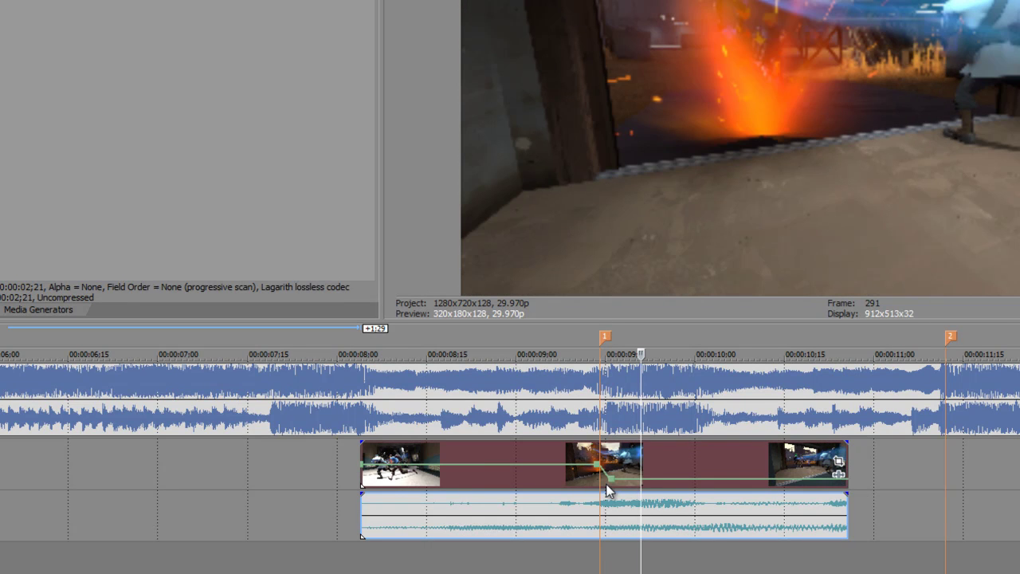
Step frame by frame around marker 1 and play the clip to examine the velocity change.
left_click(599, 475)
key("alt+Right")
key("alt+Right")
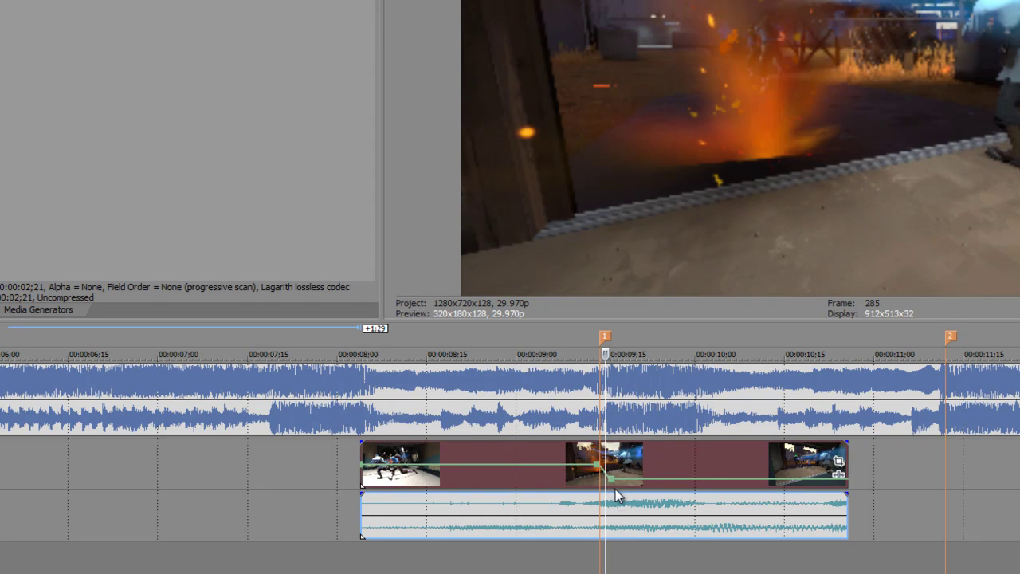
key("alt+Left")
key("alt+Left")
key("alt+Right")
key("alt+Right")
key("space")
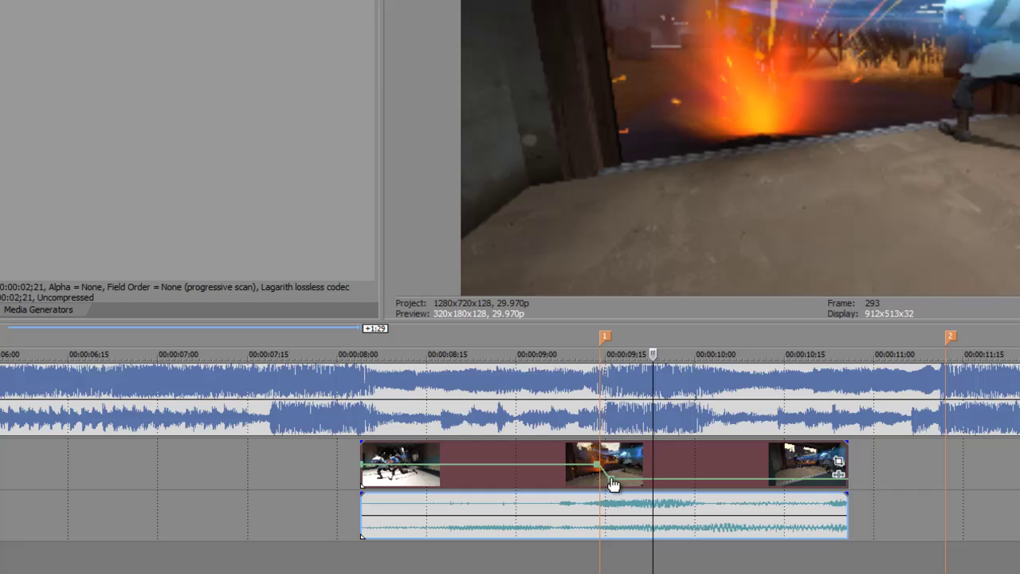
Undo the velocity envelope edits until the envelope is removed from the clip.
key("ctrl+z")
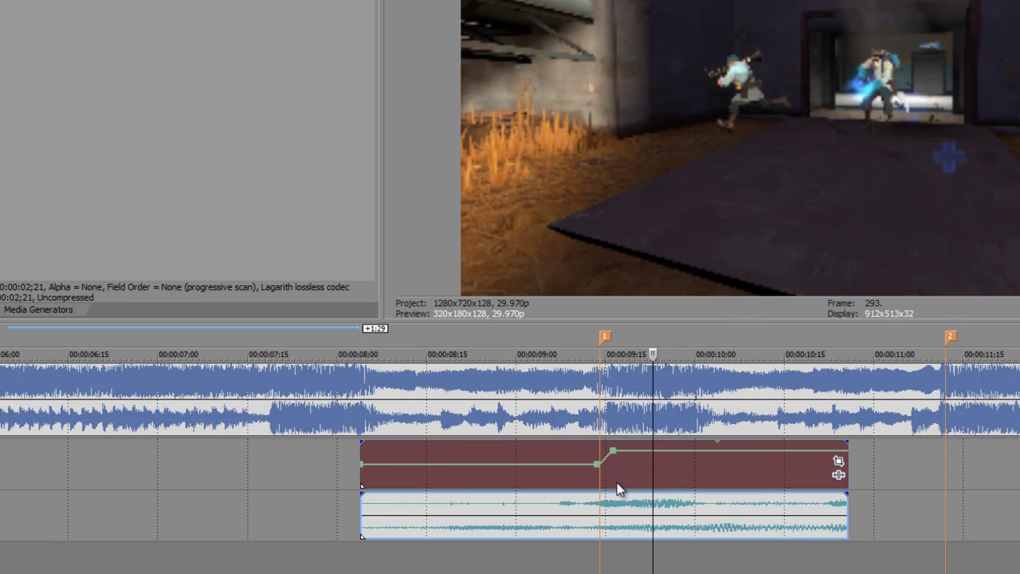
key("ctrl+z")
key("ctrl+z")
key("ctrl+z")
key("ctrl+z")
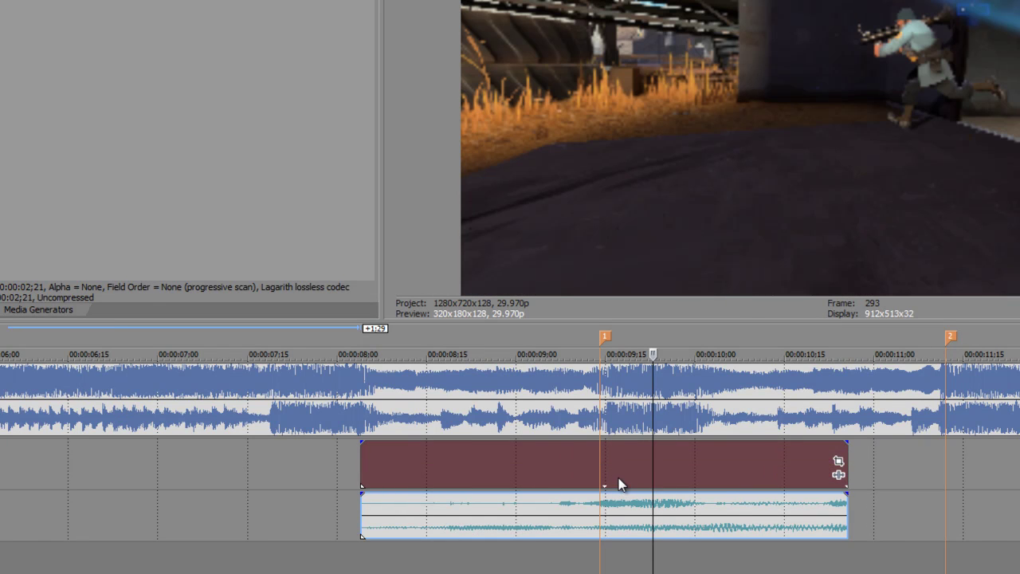
Split the video clip and its audio at marker 1, keeping the cursor at the cut.
left_click(599, 459)
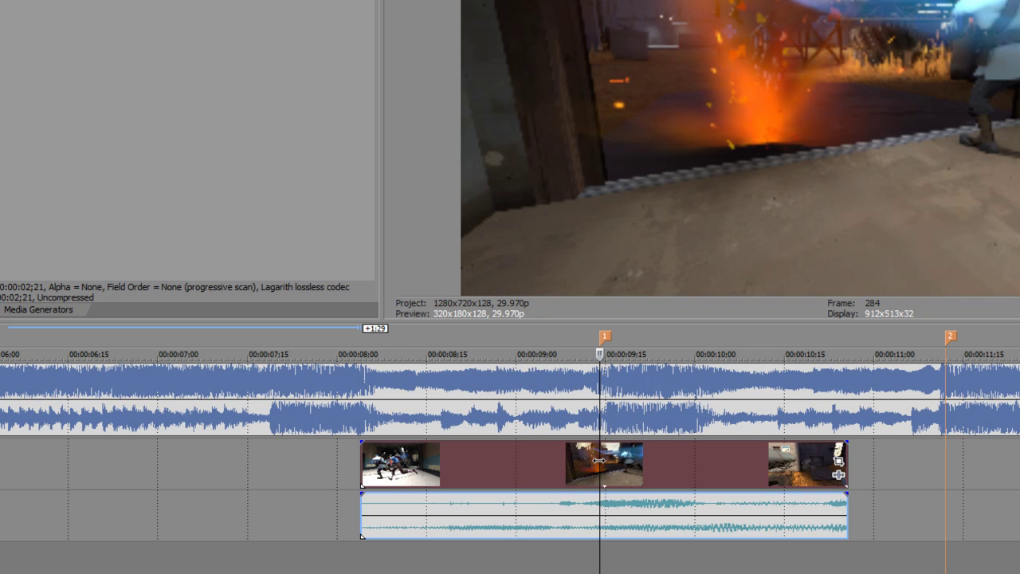
key("s")
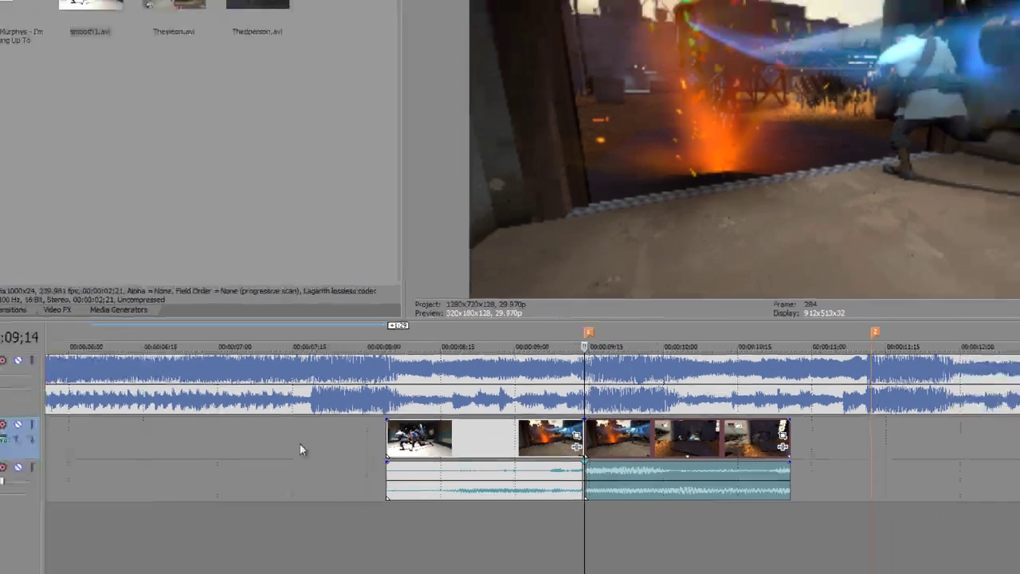
left_click(252, 444)
left_click(550, 440)
left_click_drag(621, 440, 589, 428)
left_click(568, 407)
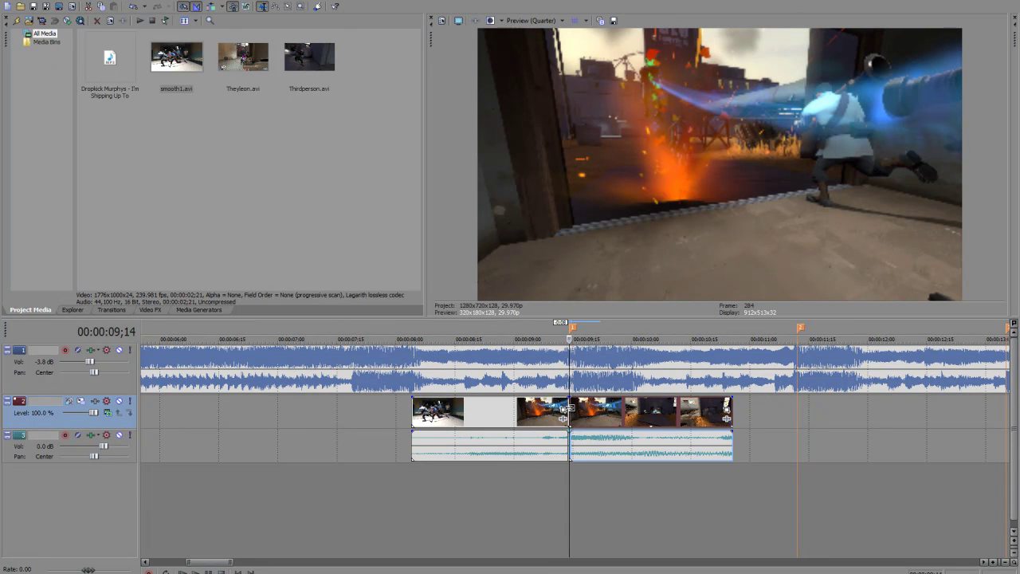
Split the second section again four frames after marker 1, at 00:00:09;18.
key("Right")
key("Right")
key("Right")
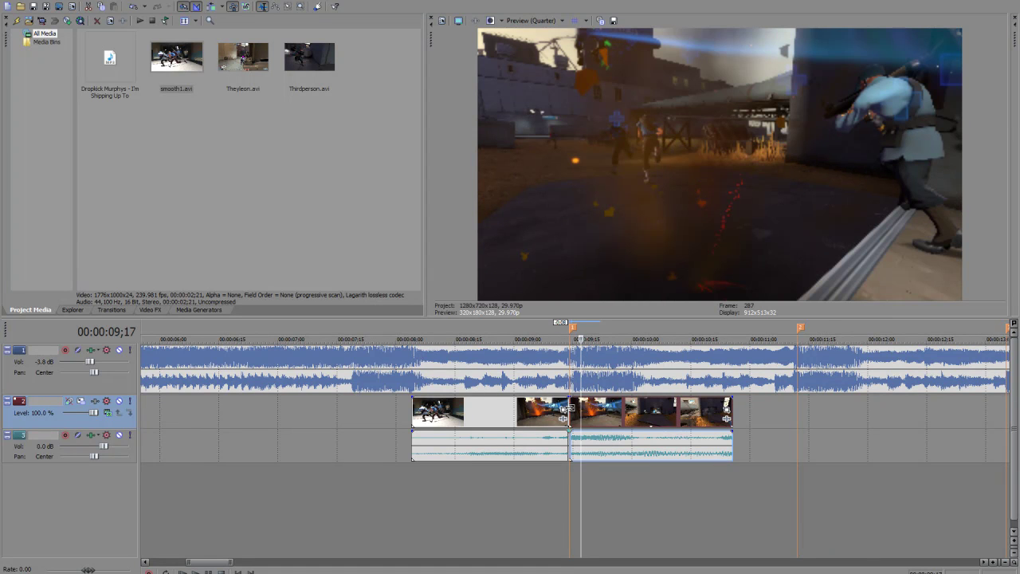
key("Right")
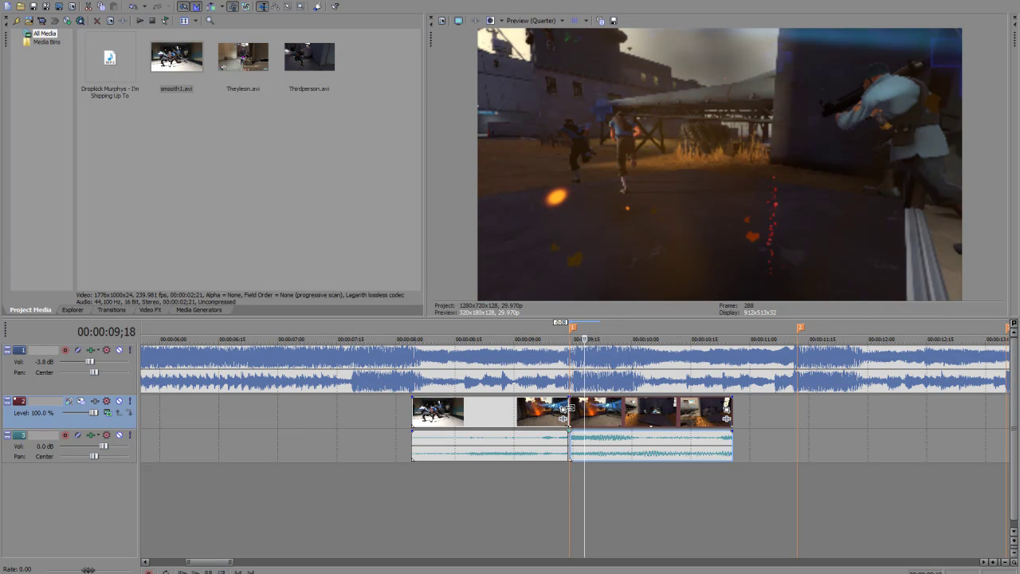
key("s")
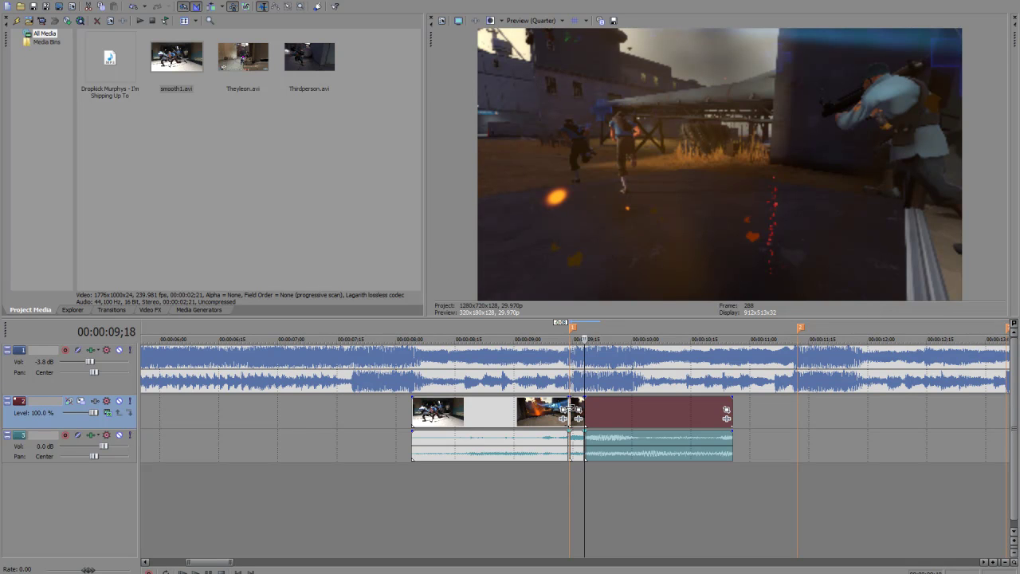
Move the last section and the short four-frame section later on the timeline, leaving gaps, and step through the short section's frames.
left_click_drag(635, 420, 691, 420)
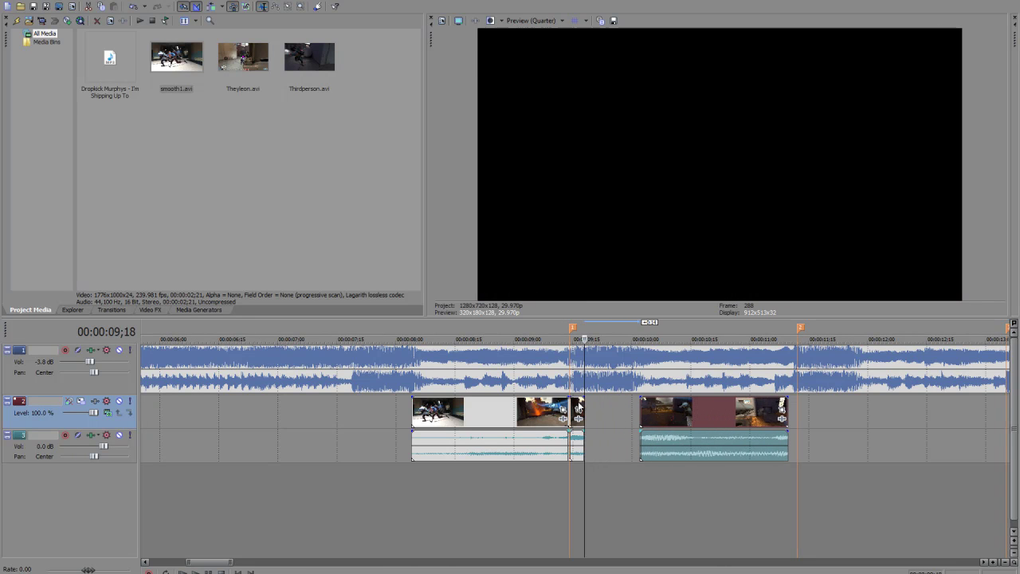
left_click_drag(578, 408, 592, 410)
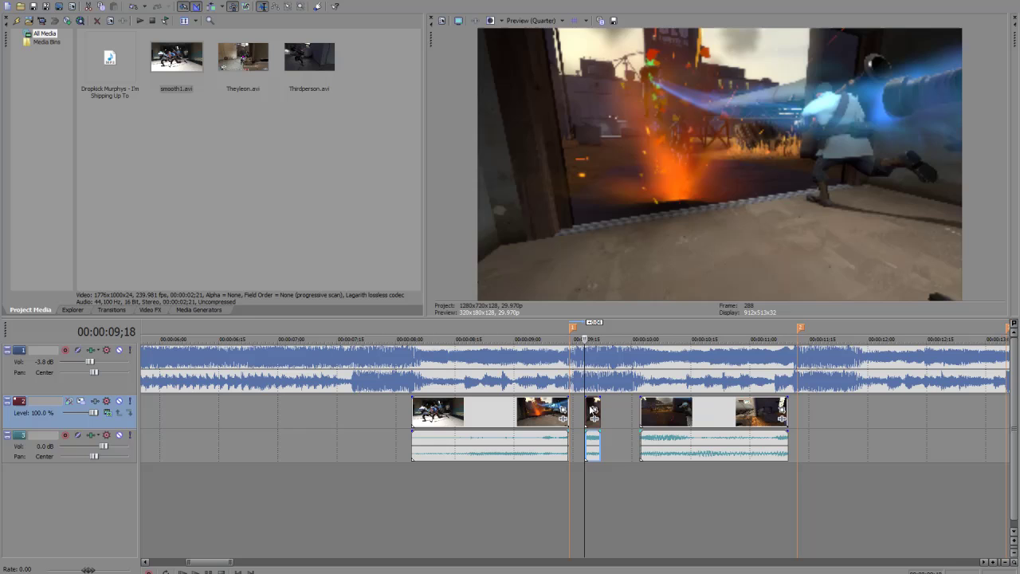
key("Right")
key("Right")
key("Right")
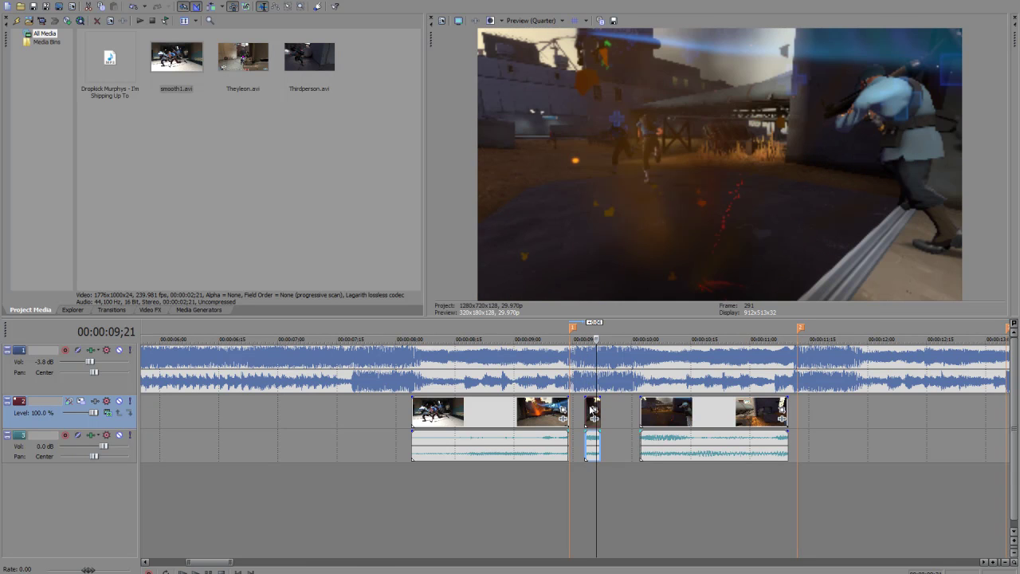
key("Left")
key("Left")
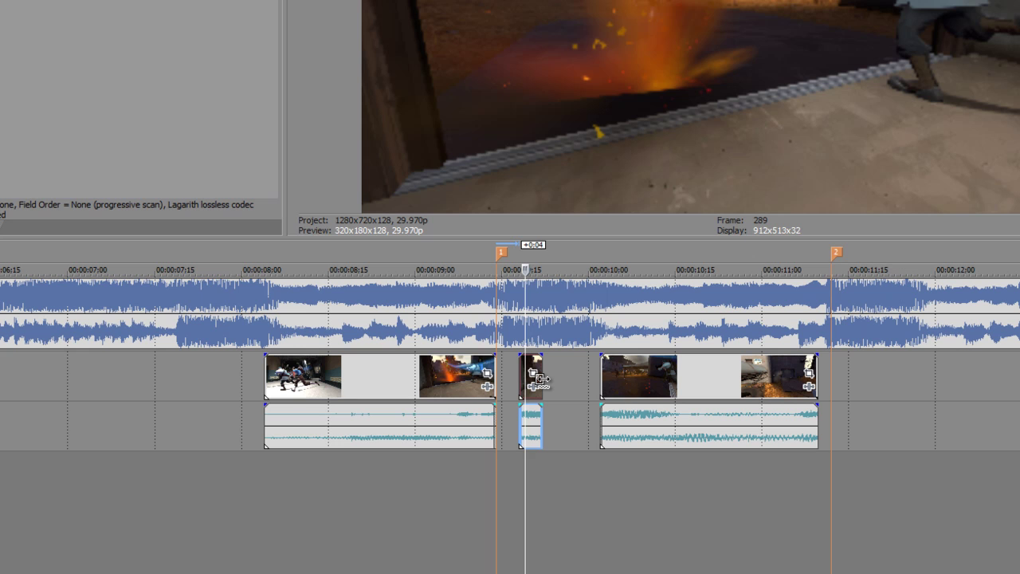
Time-stretch the short section to about twice its length and step through its slowed frames.
left_click_drag(539, 378, 560, 378)
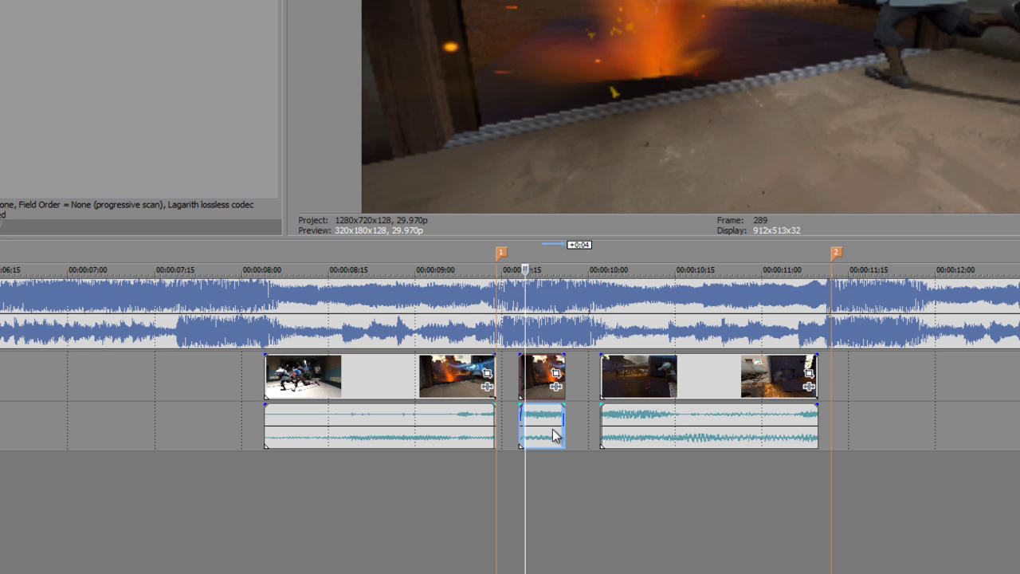
key("Left")
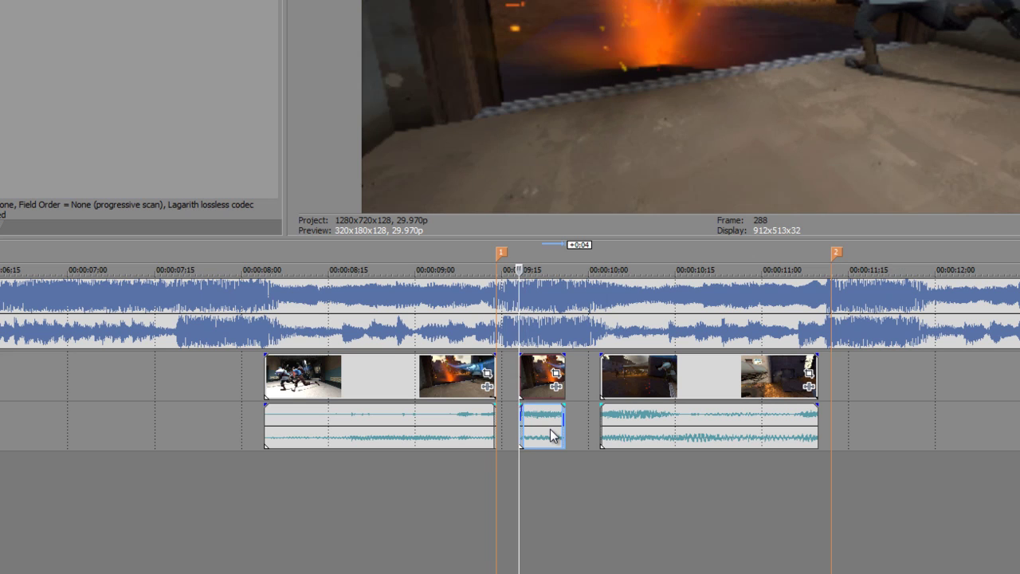
key("Right")
key("Right")
key("Right")
key("Right")
key("Right")
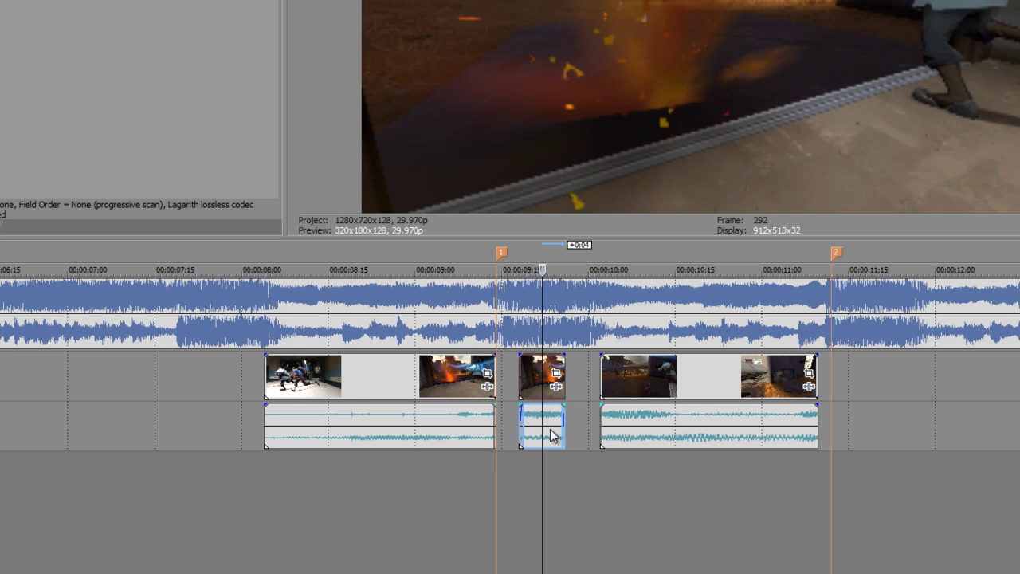
key("Right")
key("Right")
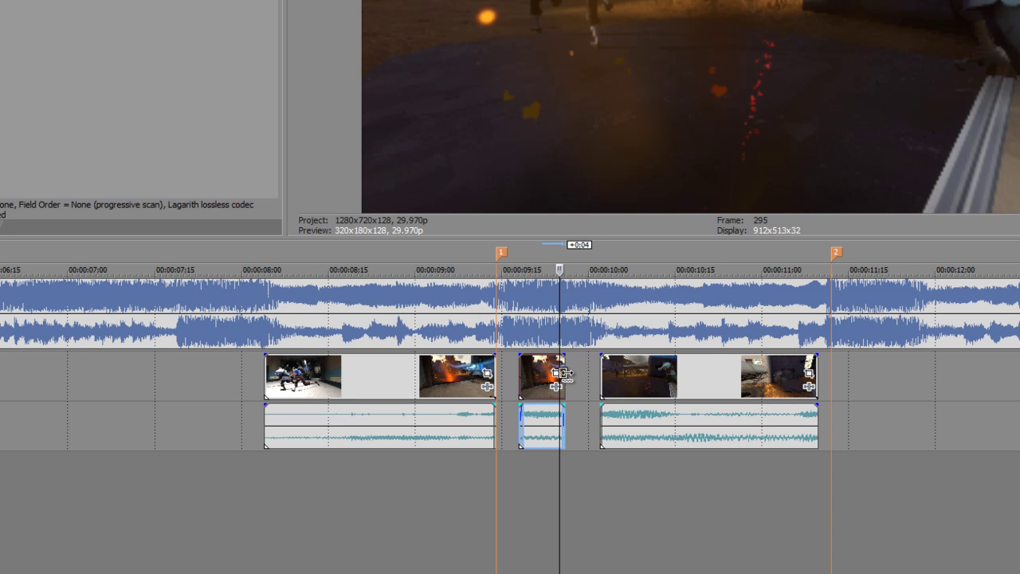
Move the last section further along to make room and time-stretch the short section to about four times its original length.
left_click_drag(564, 375, 582, 374)
left_click_drag(664, 376, 810, 382)
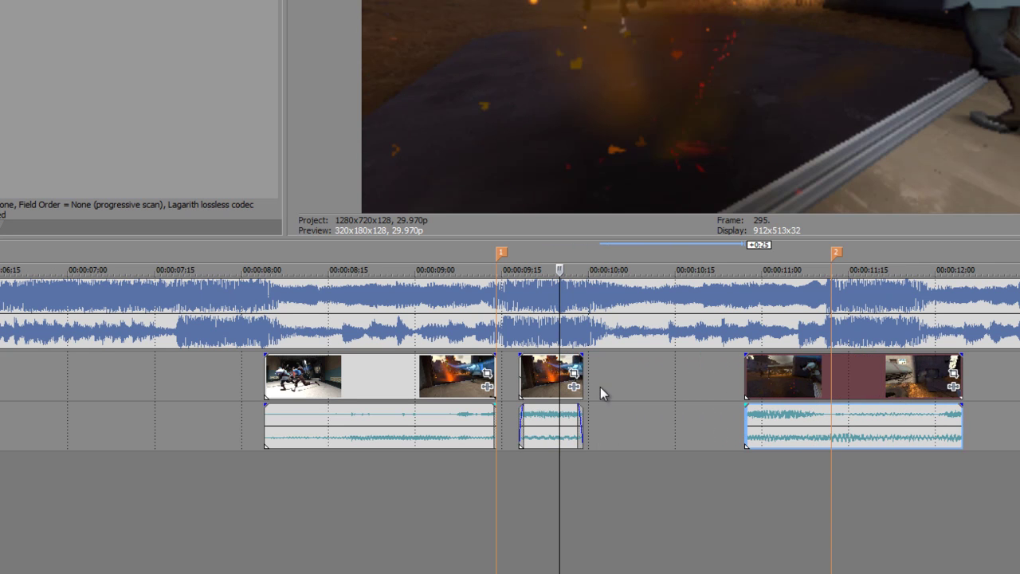
left_click_drag(583, 384, 634, 387)
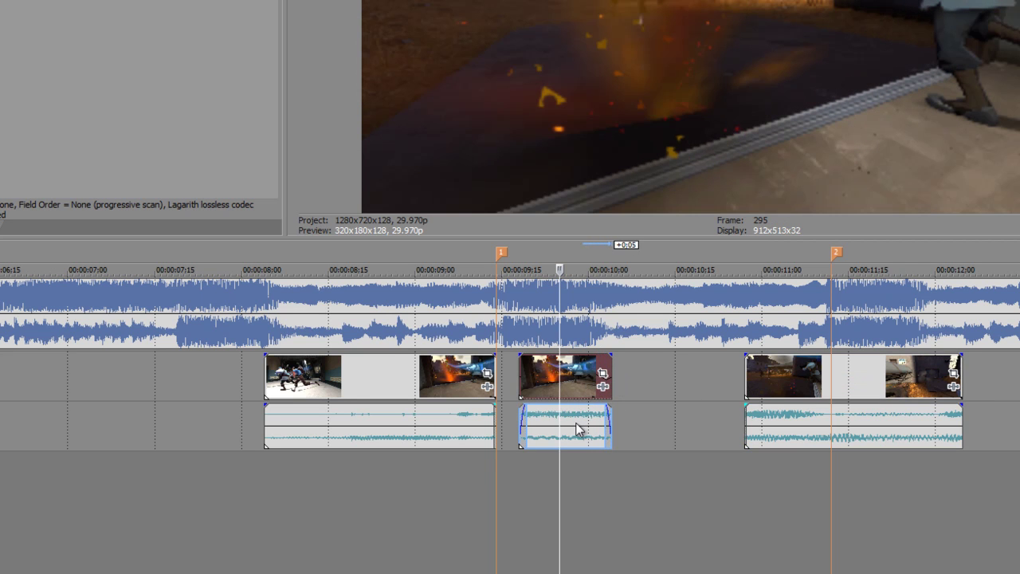
Open the stretched section's video event properties to examine its playback rate.
right_click(577, 429)
right_click(537, 381)
left_click(548, 372)
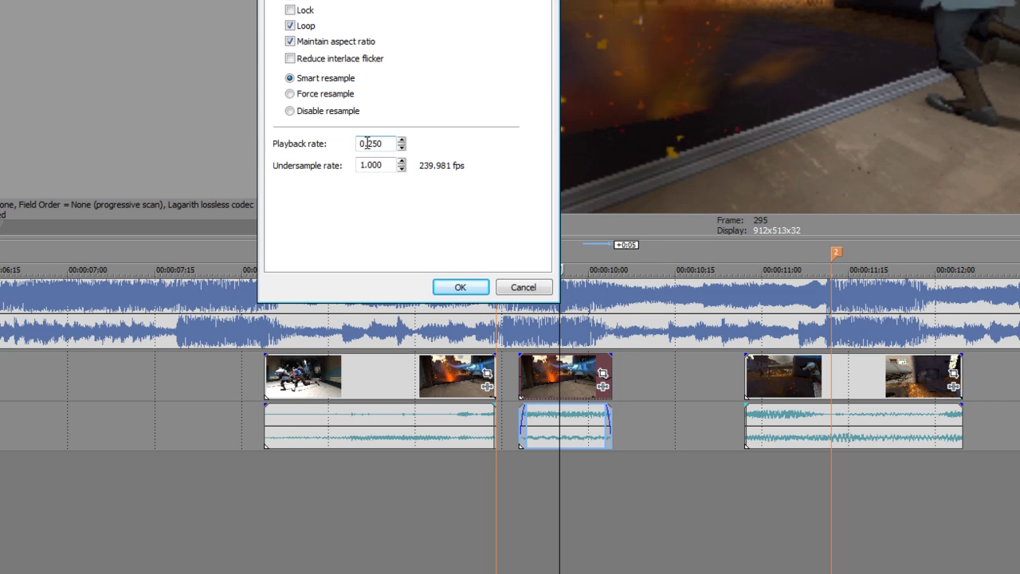
Move the stretched section to marker 1 and the last section directly behind it, closing both gaps, and play across the cuts.
left_click(537, 289)
left_click_drag(613, 372, 520, 381)
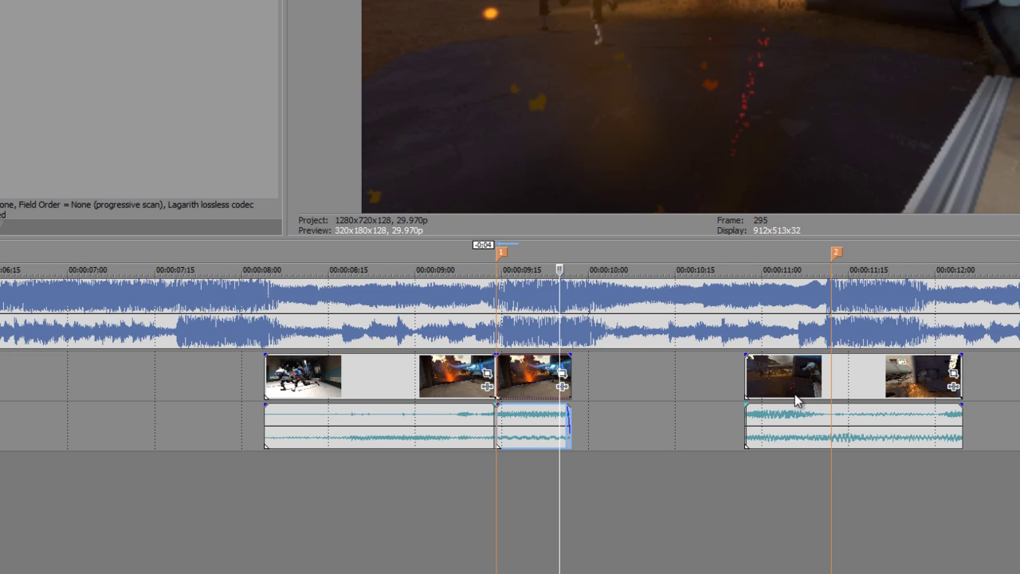
left_click_drag(794, 393, 627, 380)
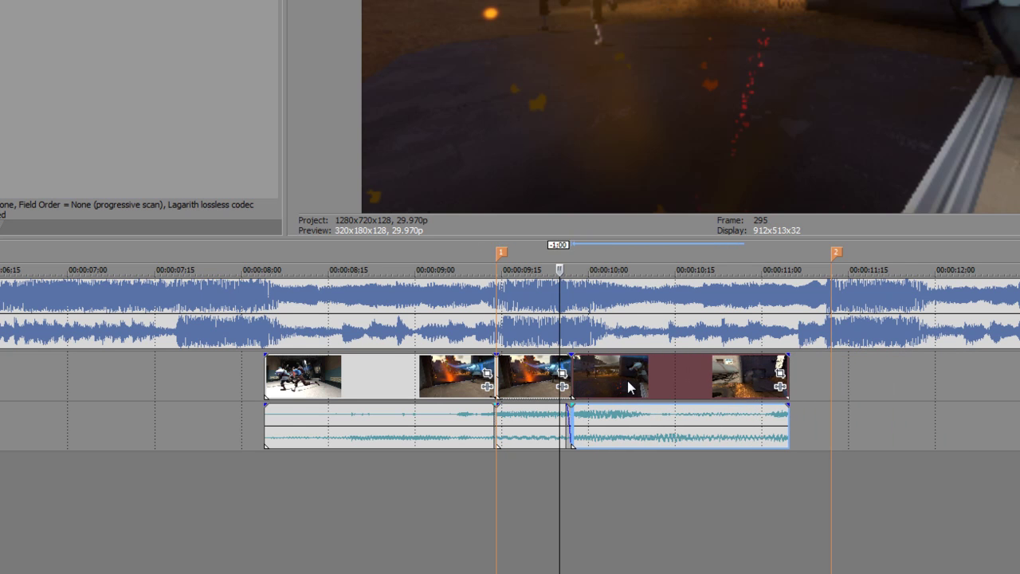
left_click(461, 487)
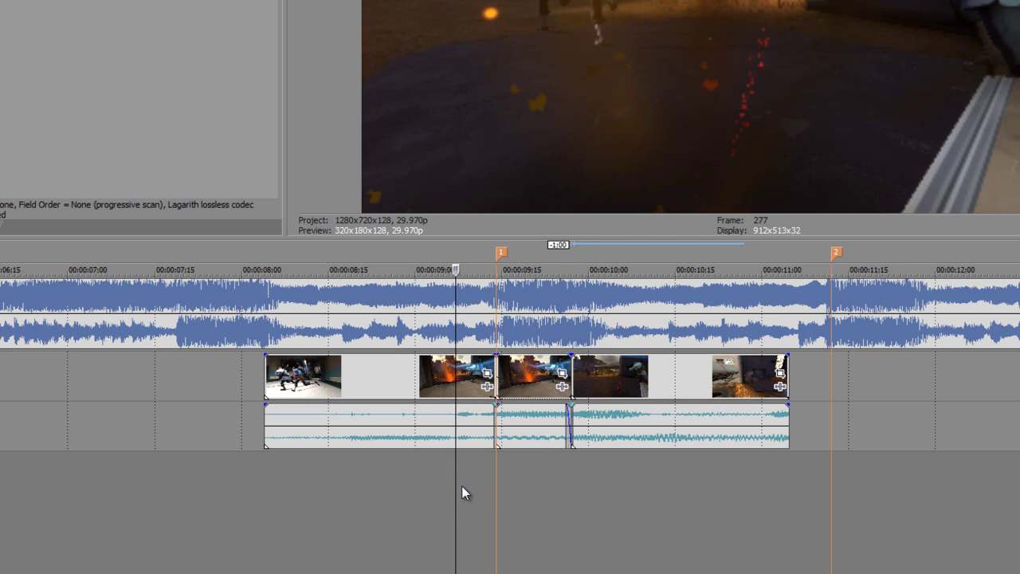
key("space")
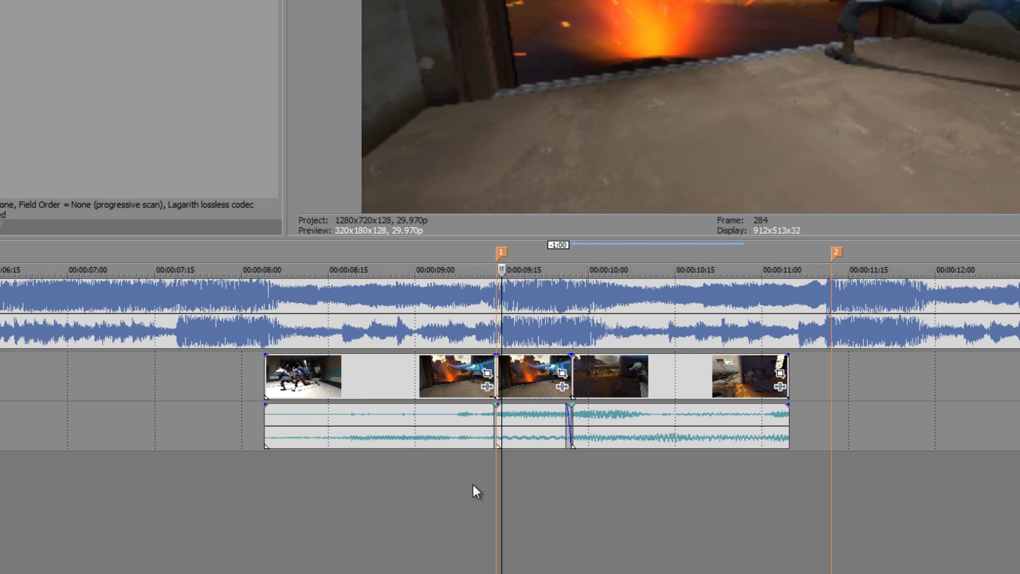
key("space")
left_click(433, 483)
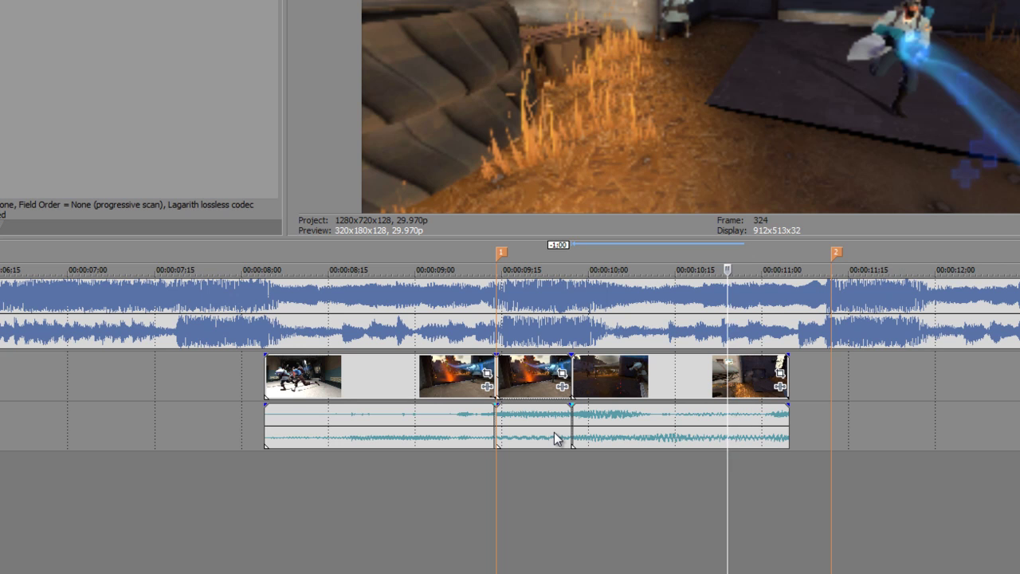
Lock the pitch change to the stretch for the slowed section's audio event.
left_click(553, 432)
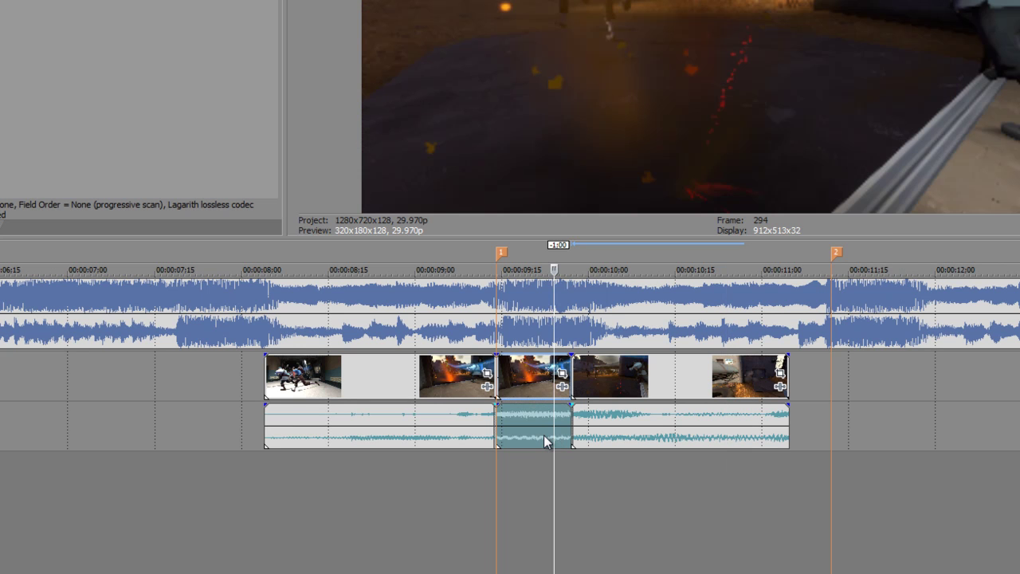
right_click(538, 438)
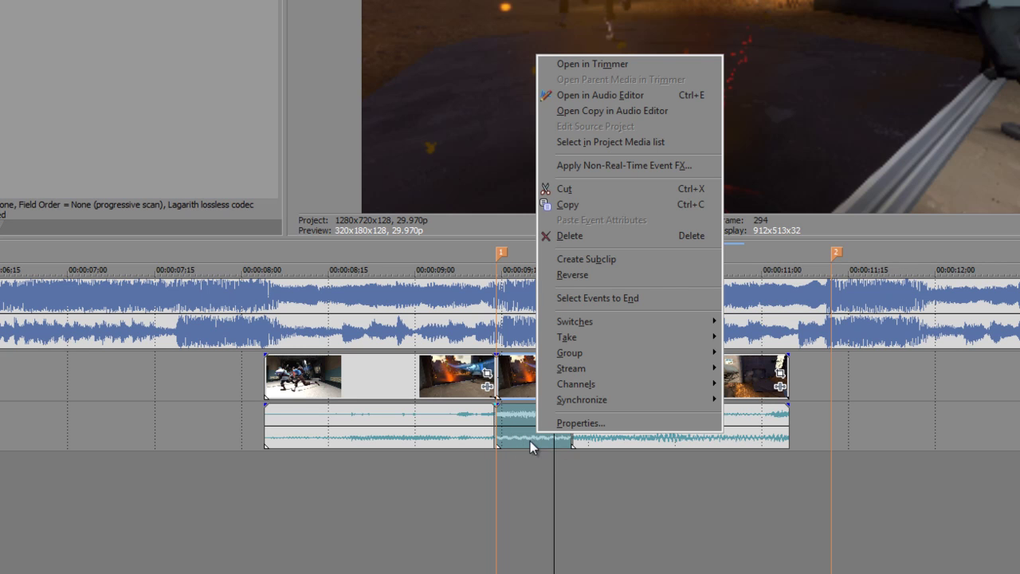
left_click(568, 427)
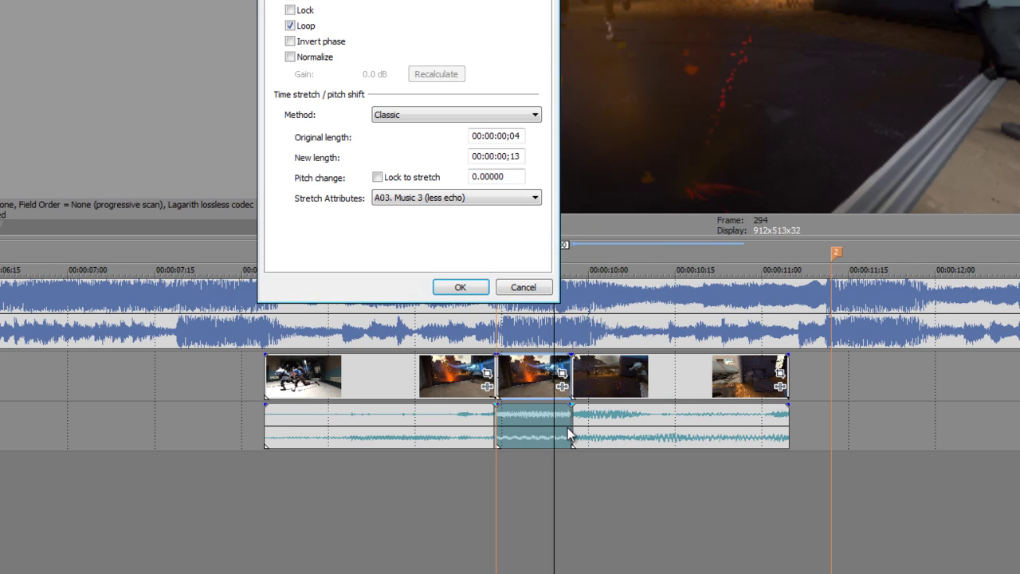
left_click(377, 177)
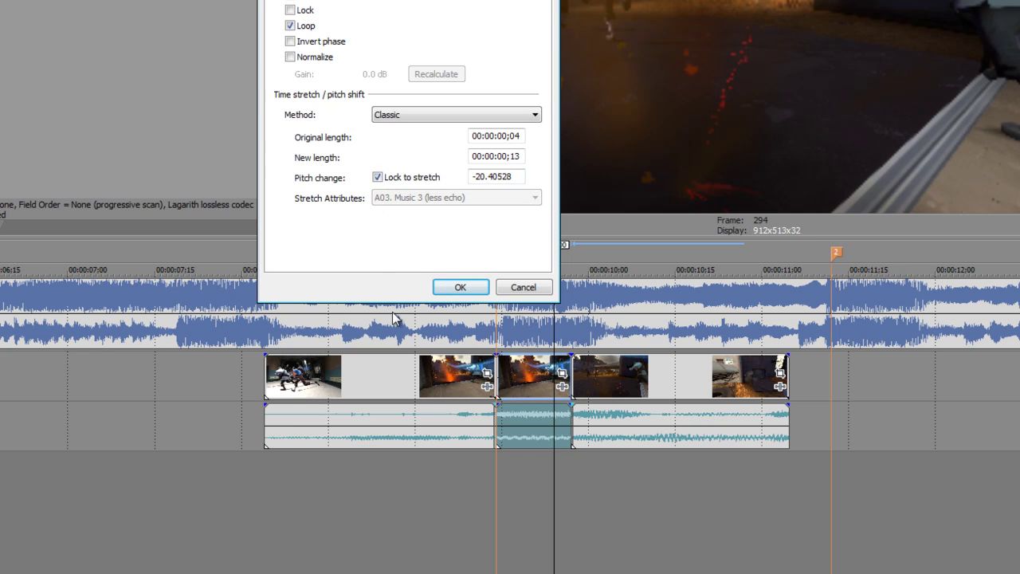
left_click(462, 289)
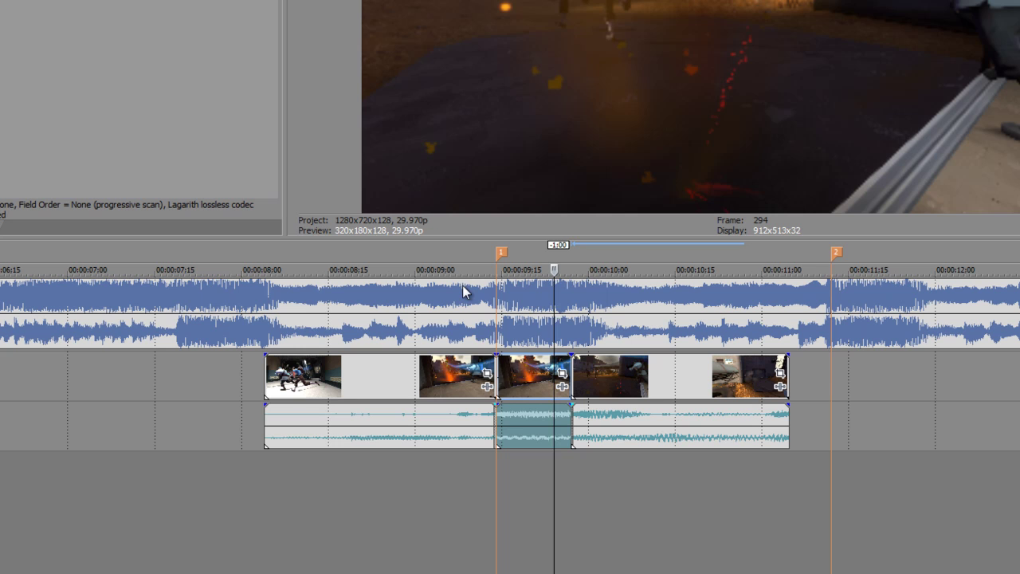
Try to speed up the last section by time-compressing it 10 frames with its audio pitch locked to the stretch.
left_click(498, 420)
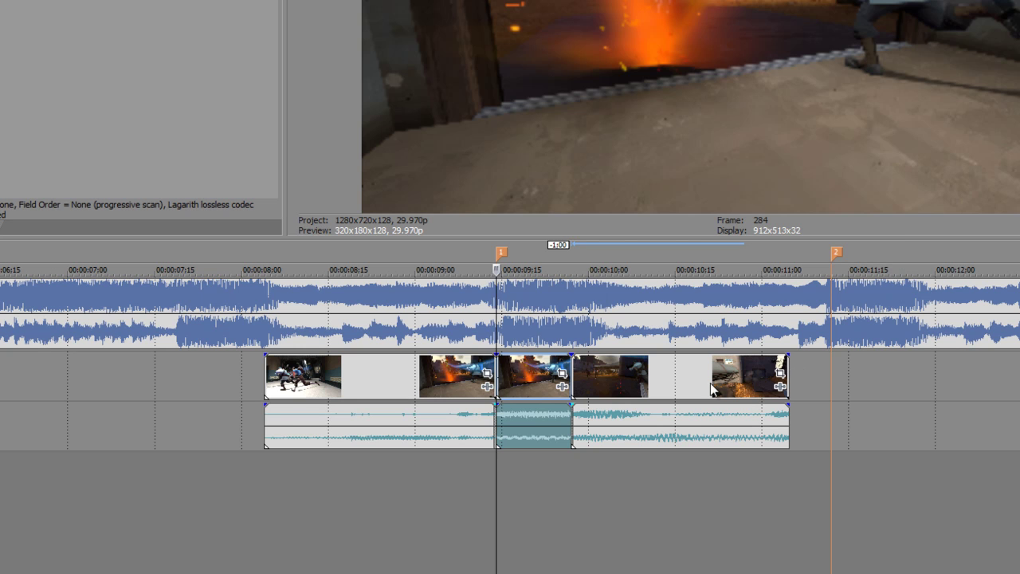
left_click_drag(787, 369, 726, 391)
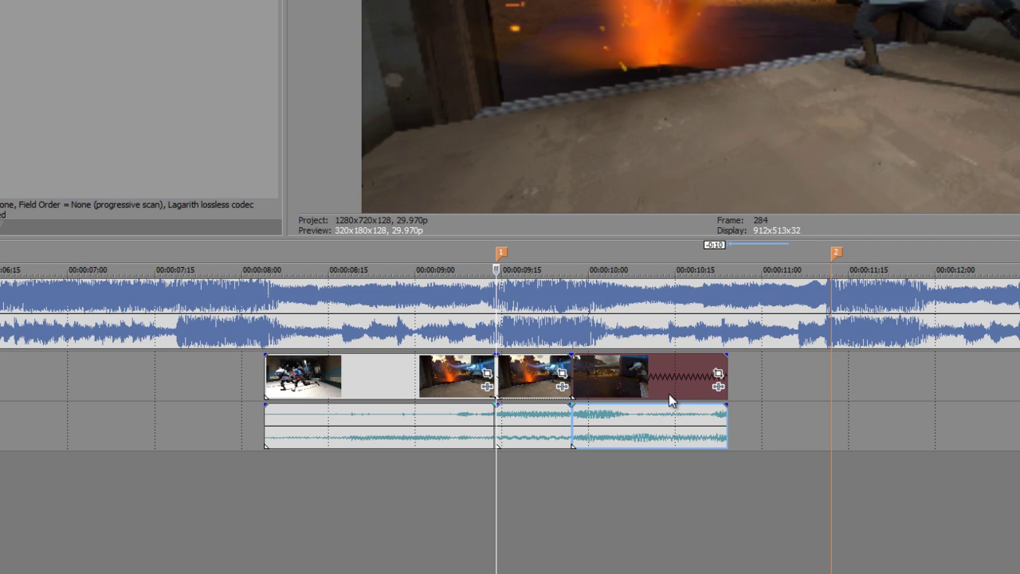
right_click(658, 420)
left_click(660, 412)
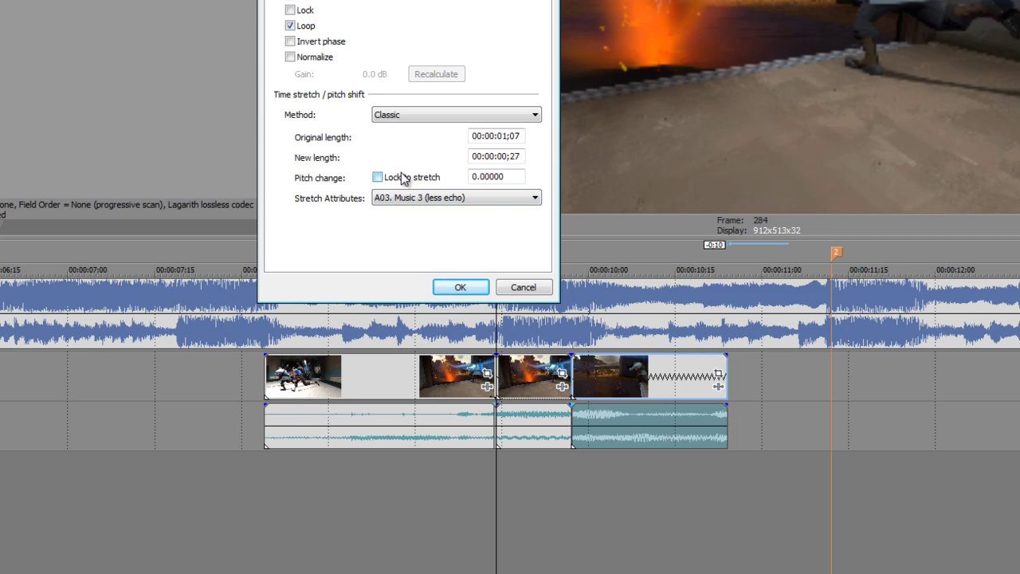
left_click(402, 177)
left_click(459, 288)
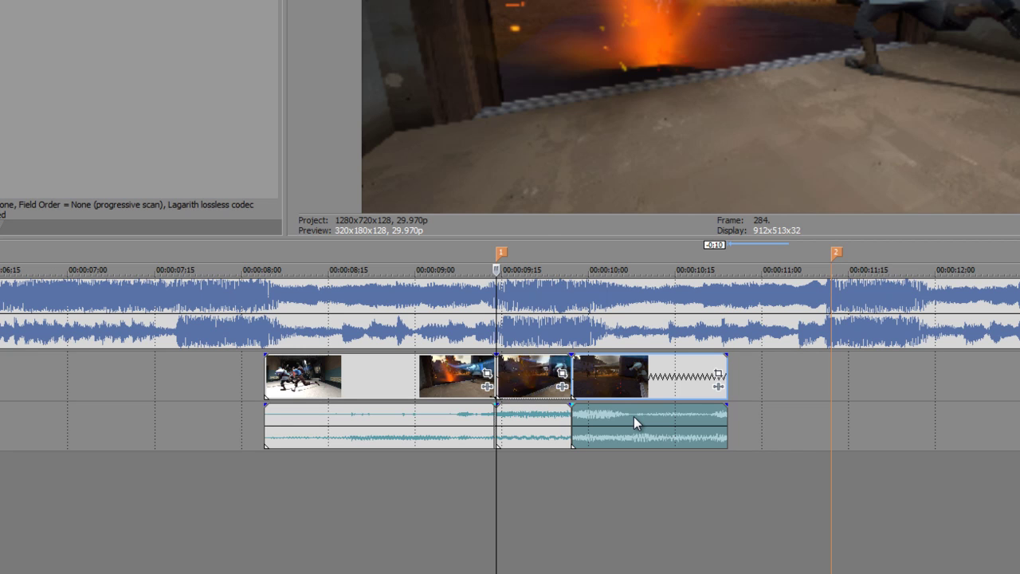
key("ctrl+z")
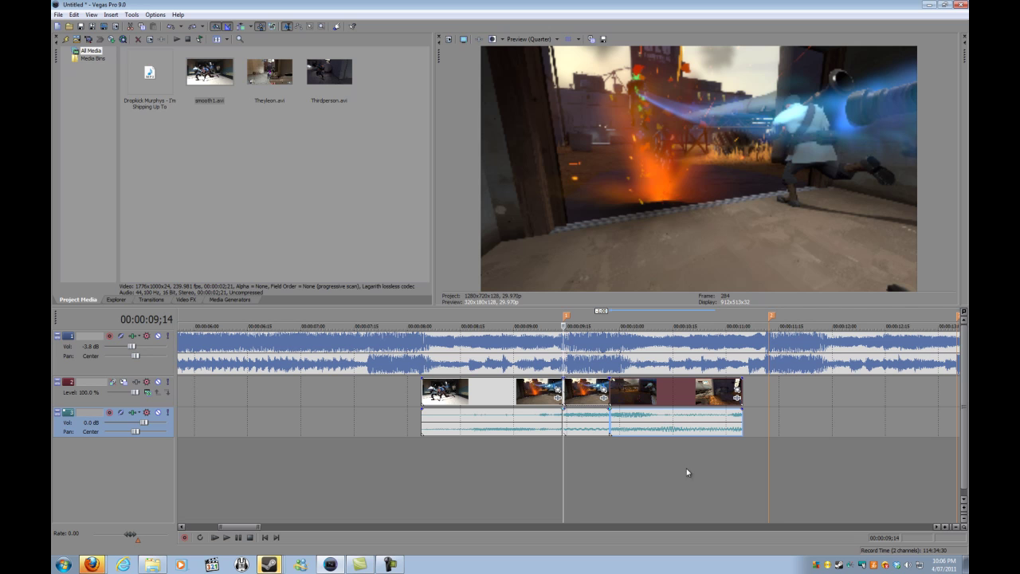
Add Thirdperson.avi to the video track behind the last gameplay section, leaving a short gap.
left_click_drag(244, 527, 253, 529)
left_click(323, 395)
left_click(457, 396)
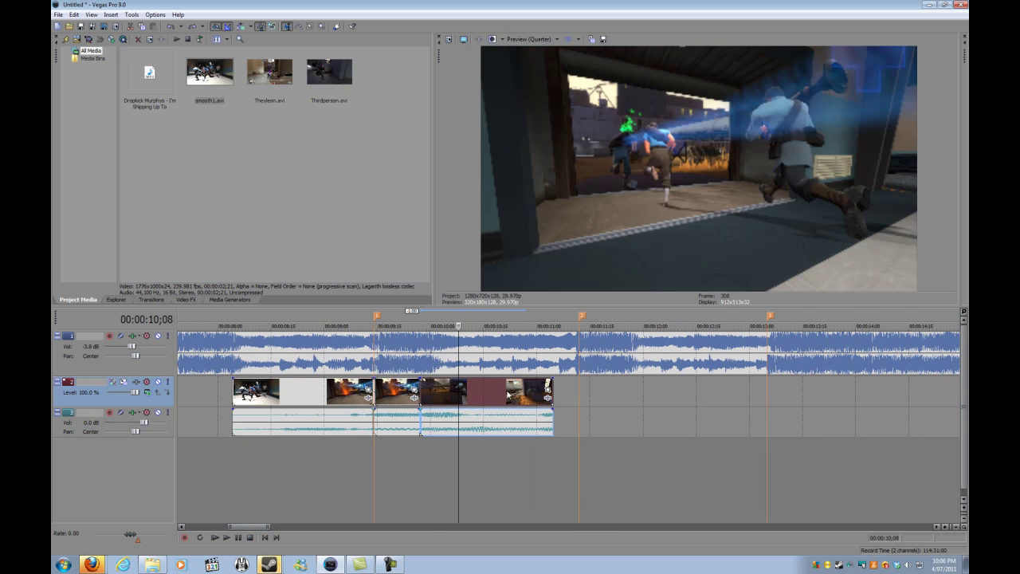
left_click(512, 395)
left_click(308, 202)
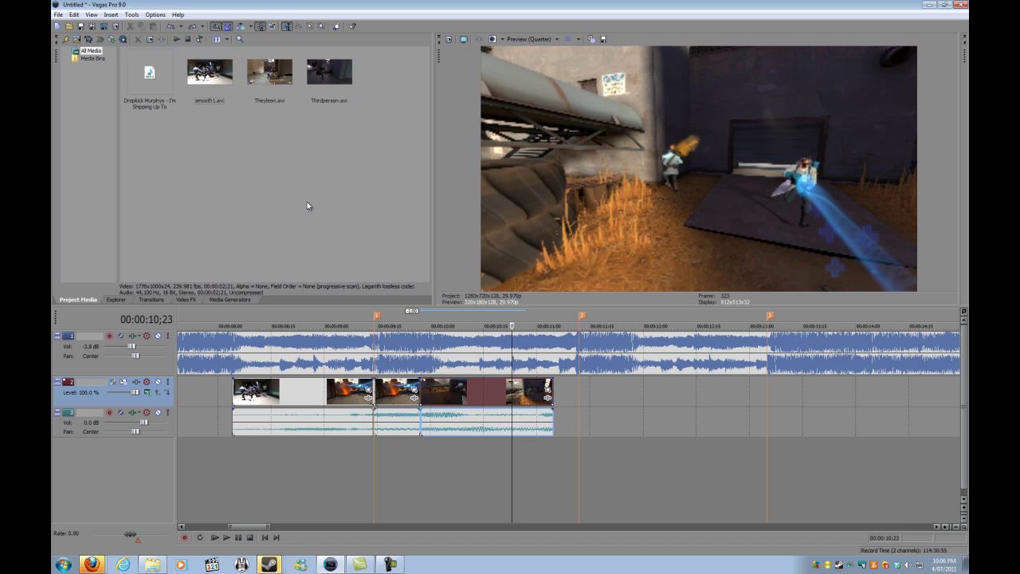
left_click_drag(322, 74, 532, 402)
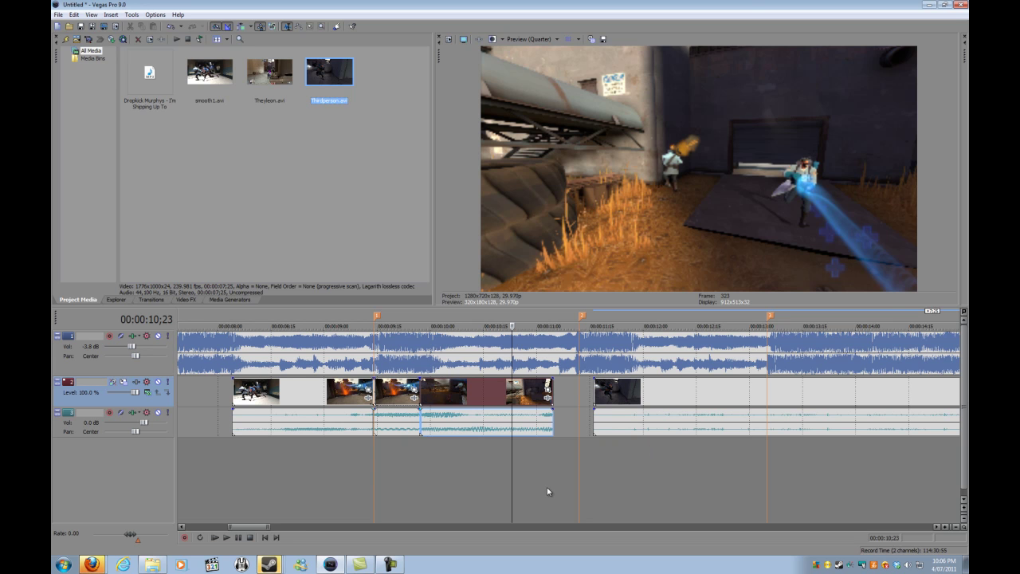
Look over the start of the added Thirdperson clip and set the video preview quality to Preview (Auto).
left_click_drag(268, 526, 273, 526)
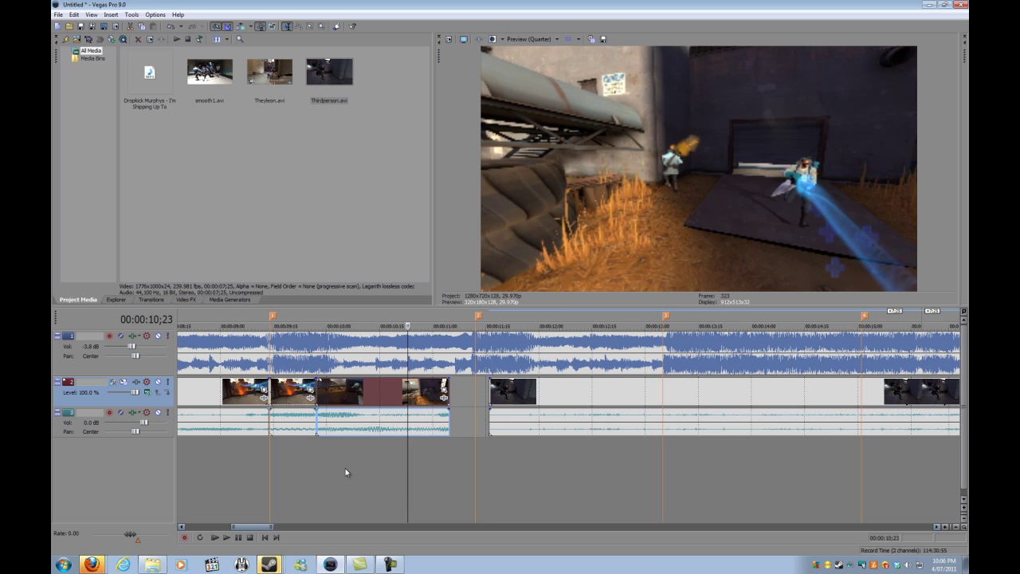
scroll(360, 427, "right", 3)
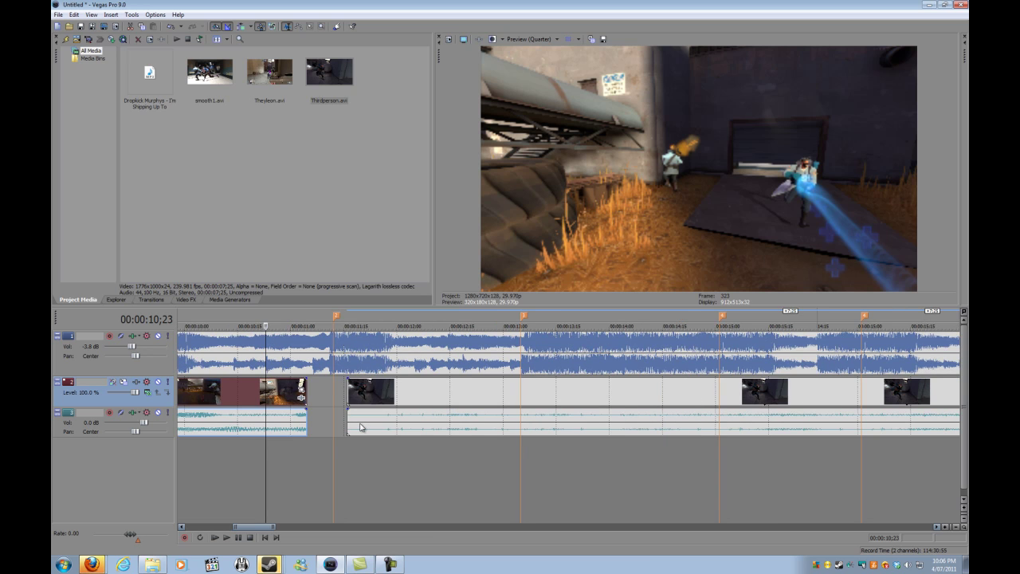
scroll(360, 427, "down", 6)
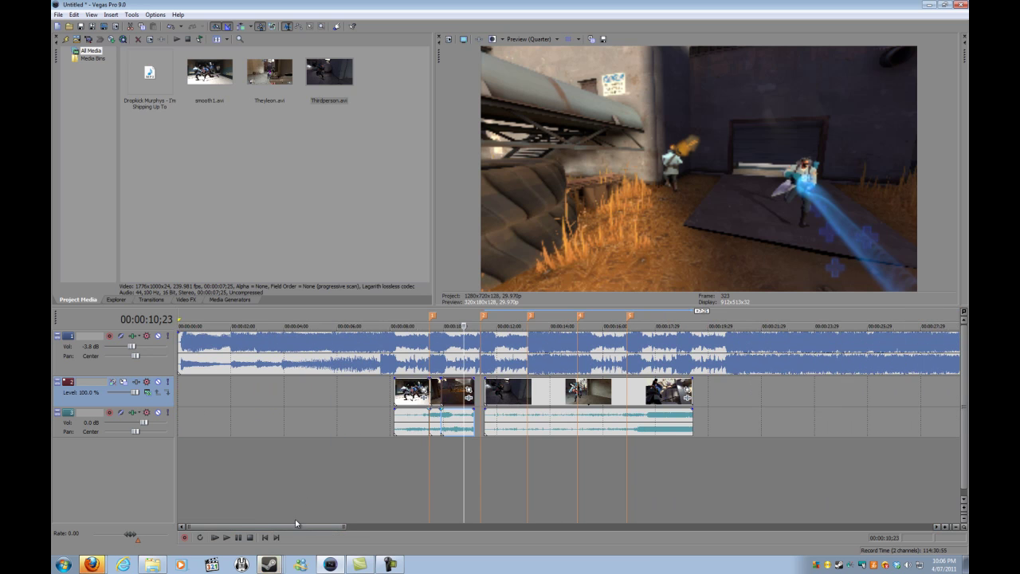
left_click_drag(295, 522, 315, 524)
left_click(394, 451)
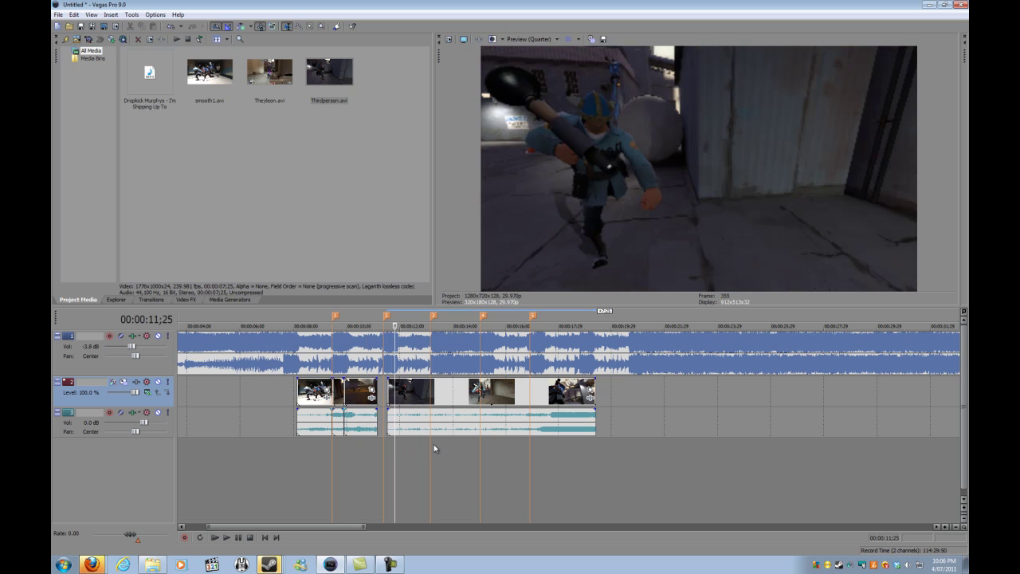
left_click(430, 444)
left_click(461, 443)
left_click(532, 39)
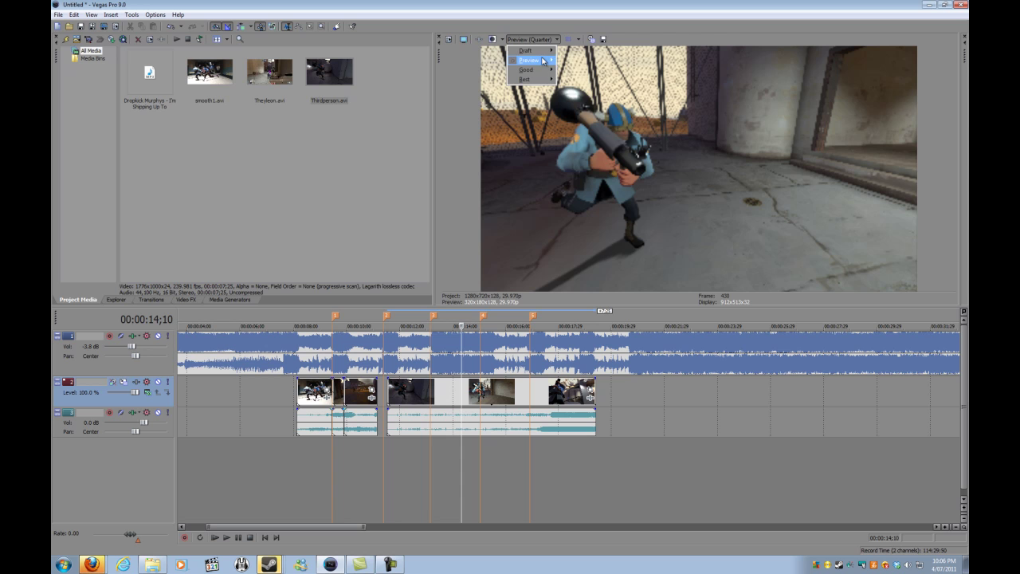
mouse_move(543, 60)
left_click(576, 61)
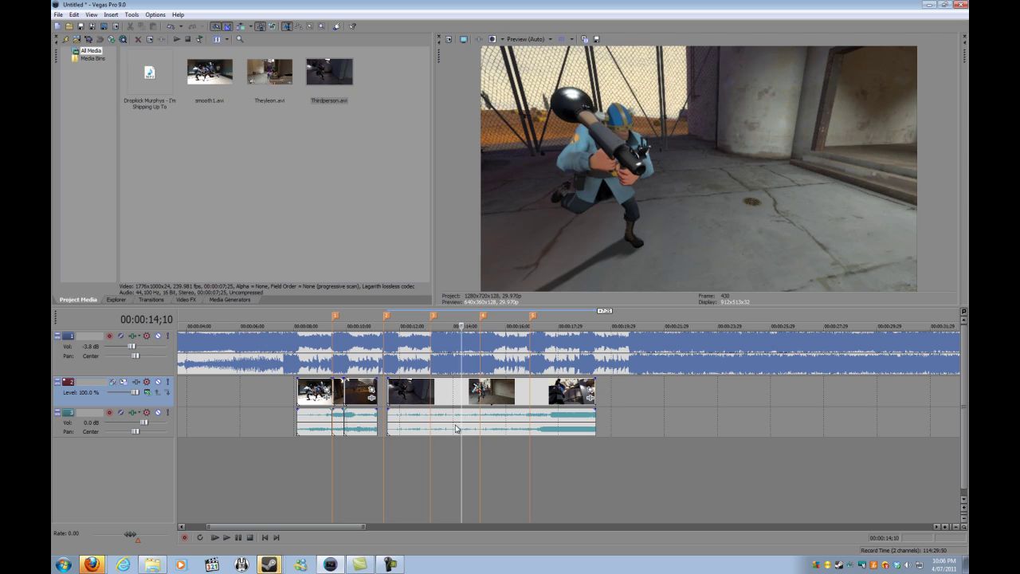
Find the wanted moment in the Thirdperson clip, split it at 00:00:16;11 and delete the part before the split.
left_click(489, 450)
left_click(513, 452)
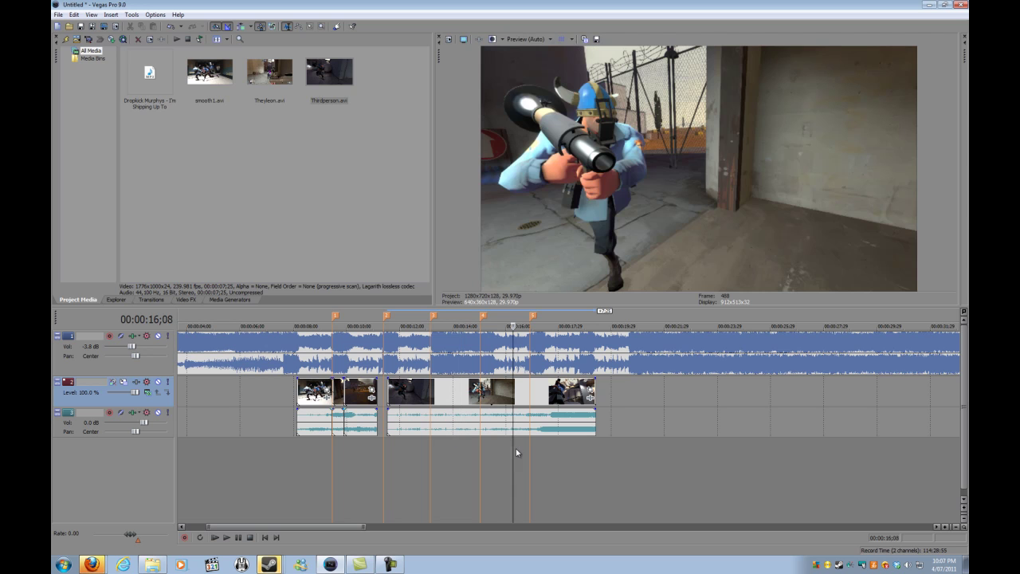
left_click(552, 450)
left_click(569, 450)
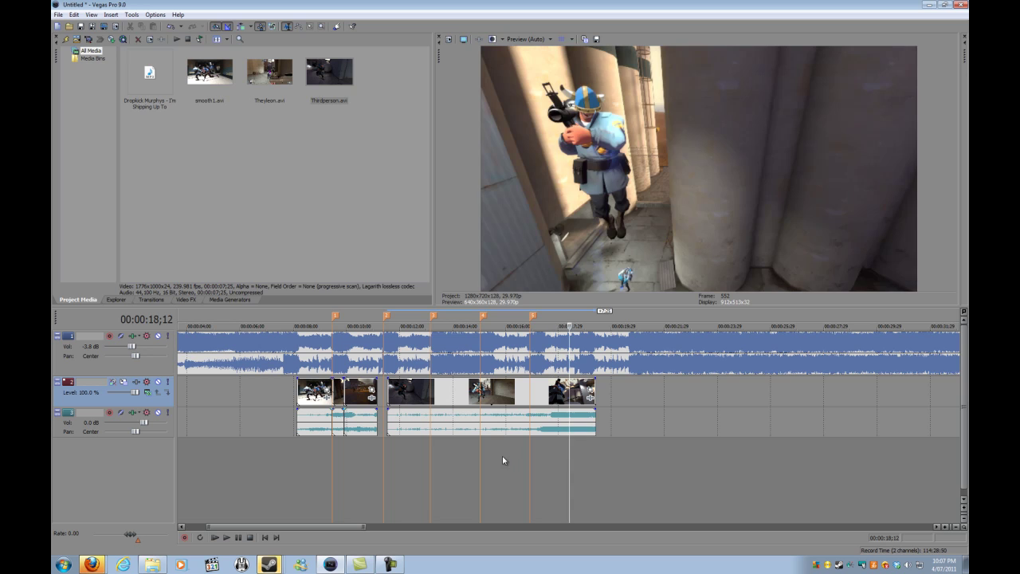
left_click(502, 460)
key("space")
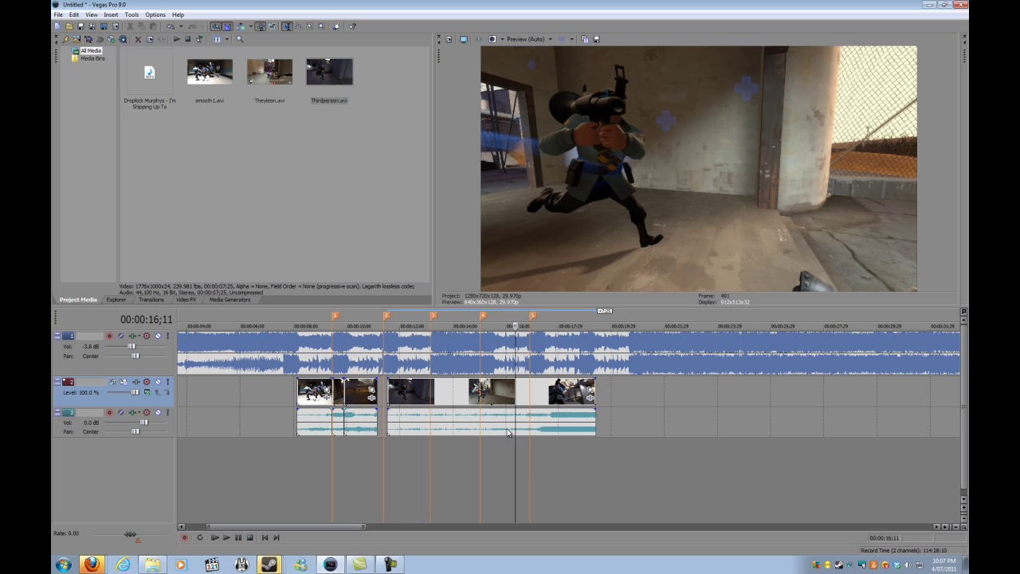
key("s")
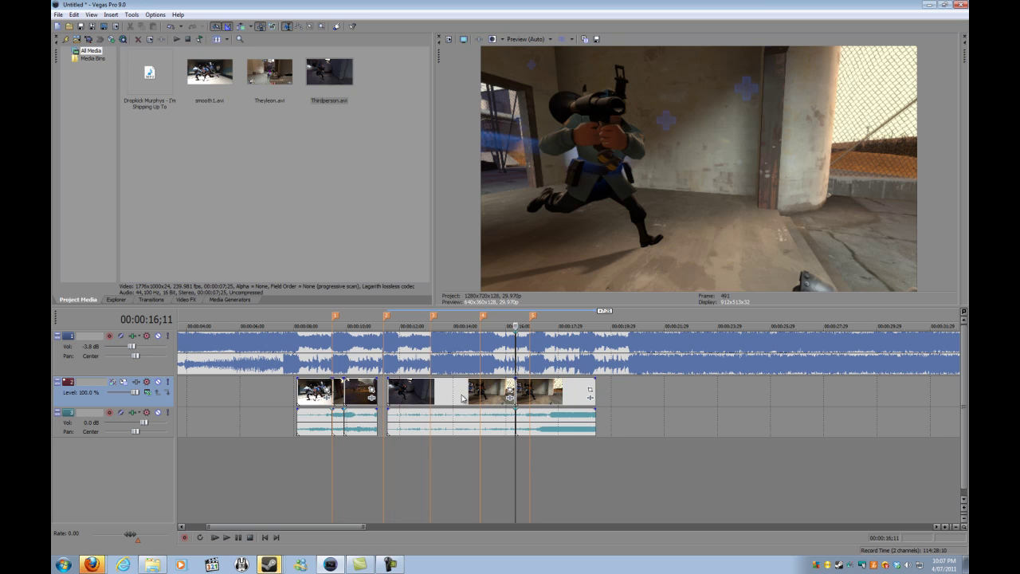
left_click(453, 396)
key("Delete")
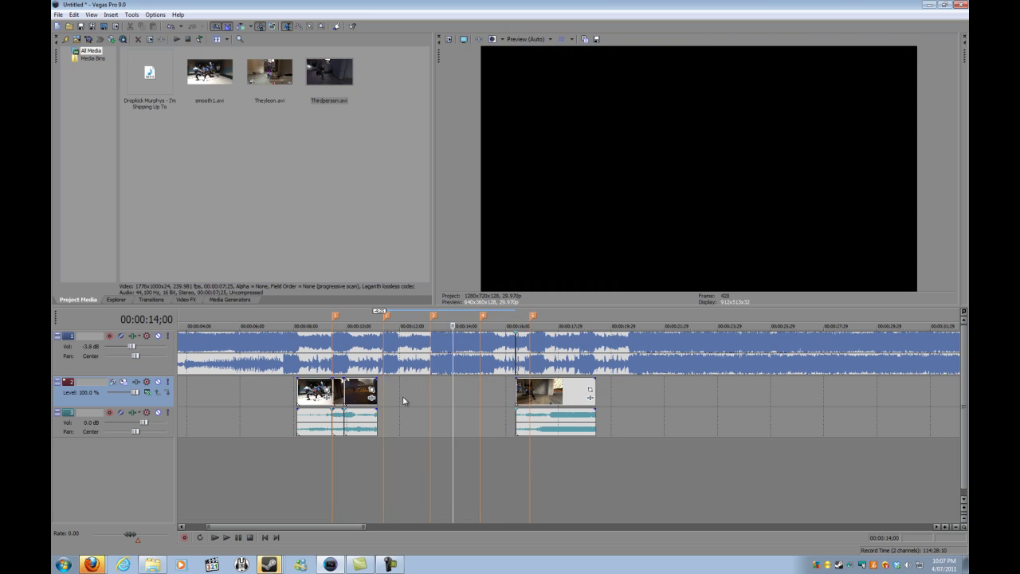
Play the remaining Thirdperson section and move it earlier to overlap the end of the gameplay clip in an eight-frame crossfade.
left_click(553, 396)
left_click(518, 438)
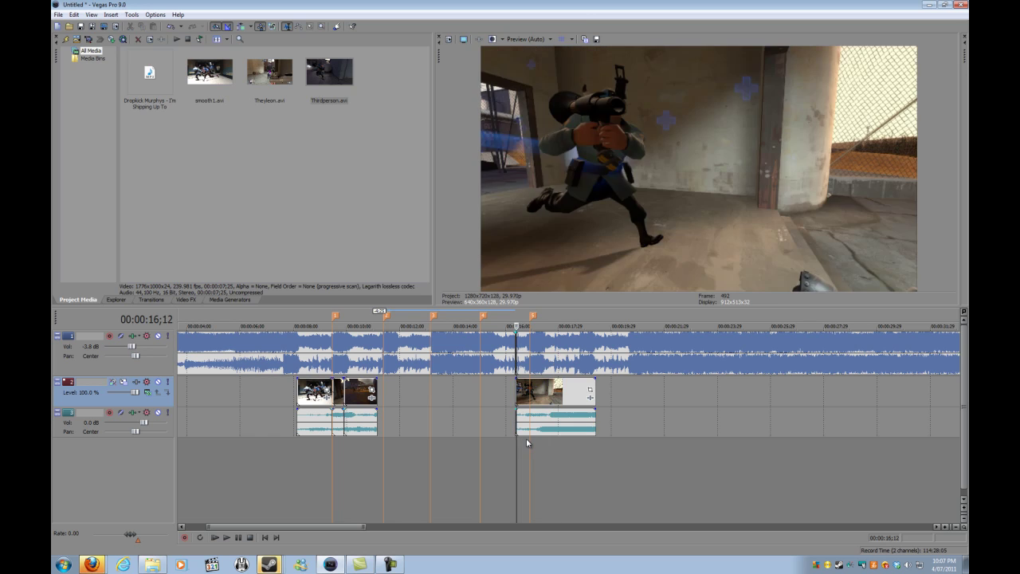
key("space")
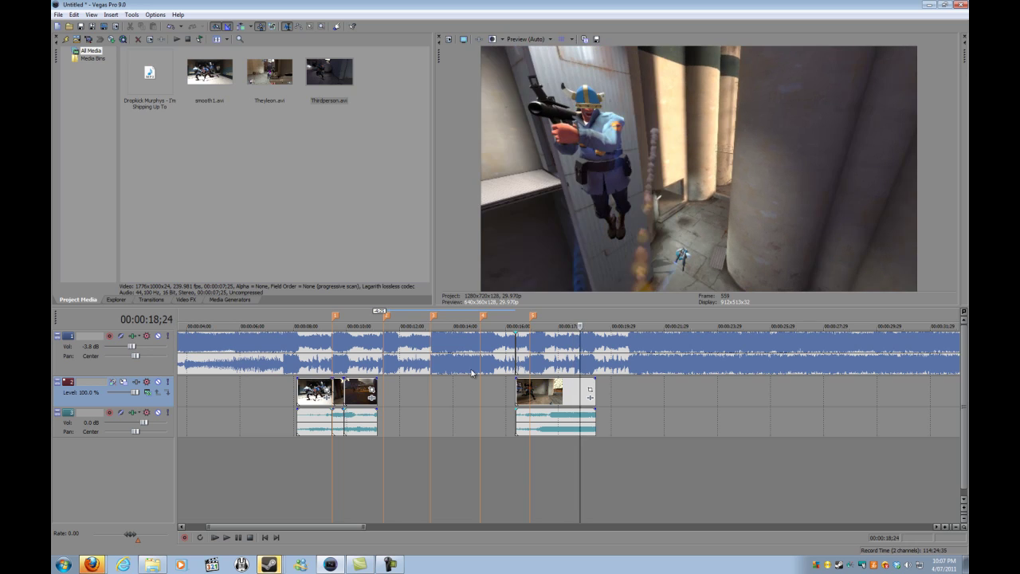
scroll(400, 401, "up", 4)
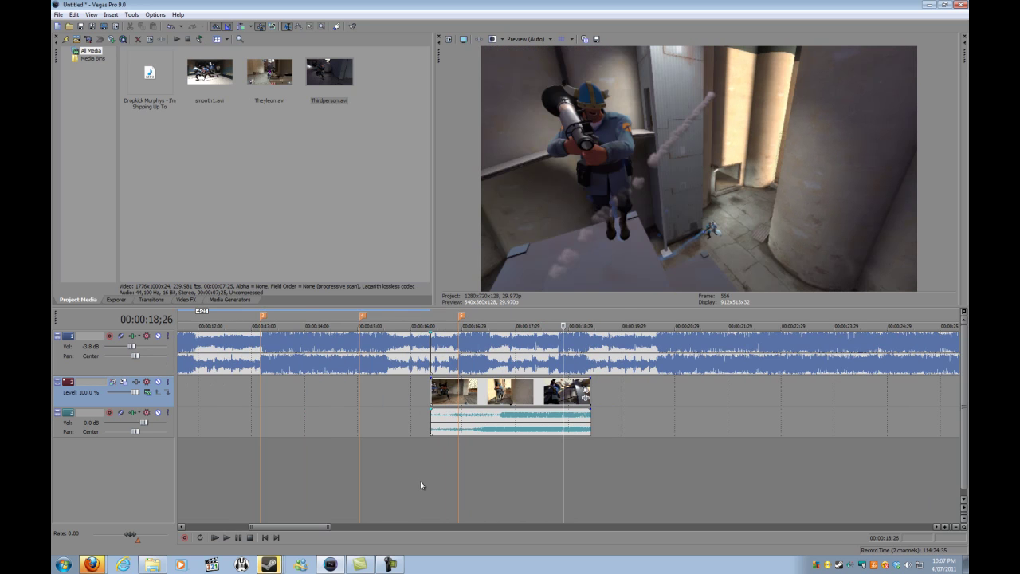
left_click_drag(306, 525, 283, 527)
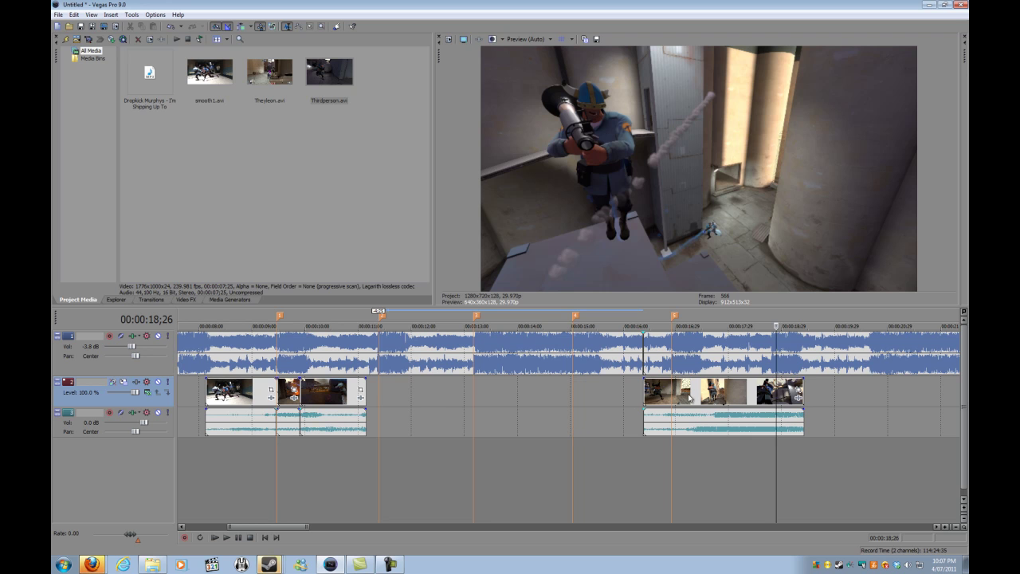
left_click_drag(690, 400, 436, 397)
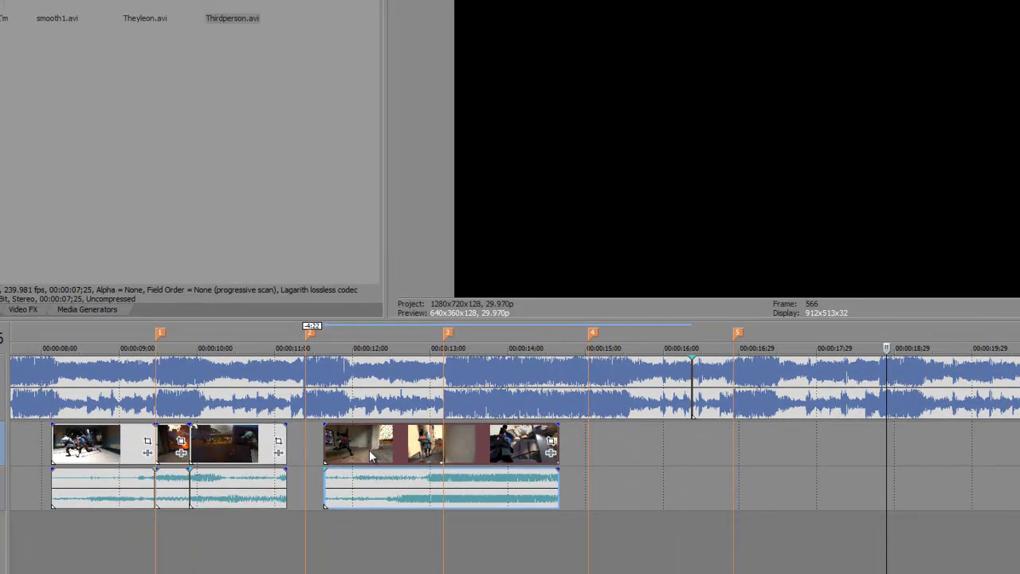
left_click_drag(369, 444, 310, 450)
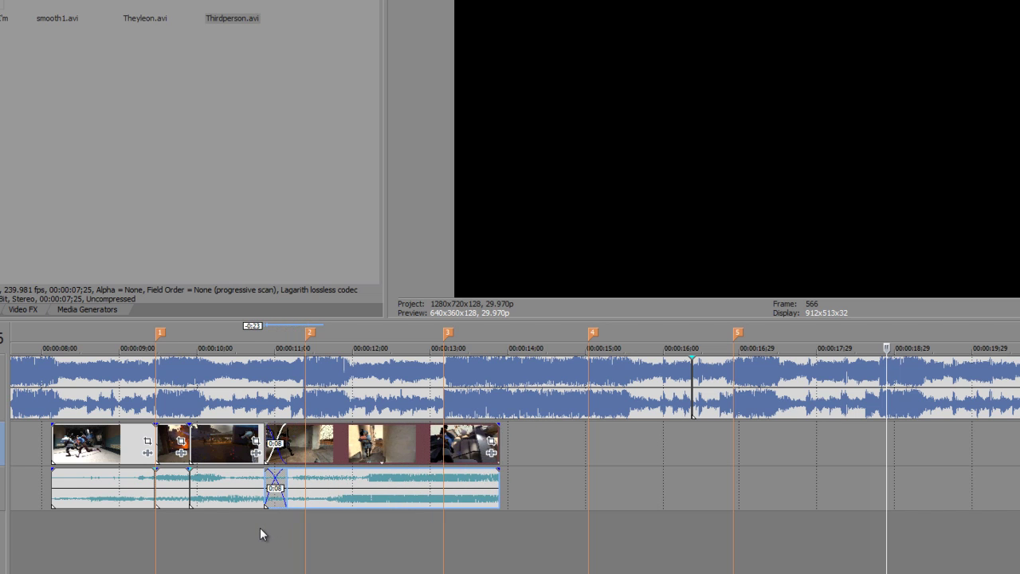
Play the crossfade and shift the Thirdperson clip two frames earlier to lengthen the overlap to ten frames.
left_click(253, 528)
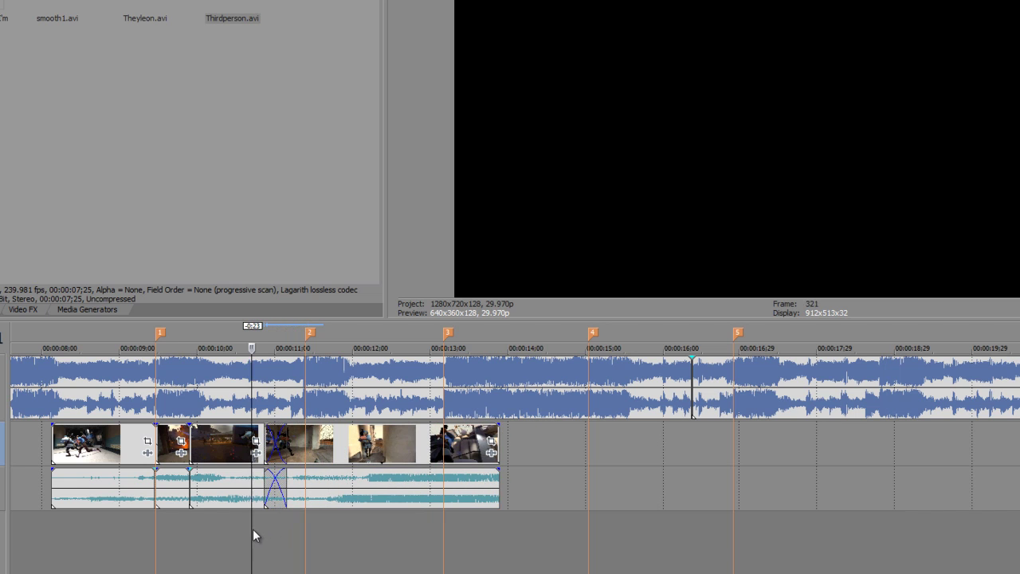
key("space")
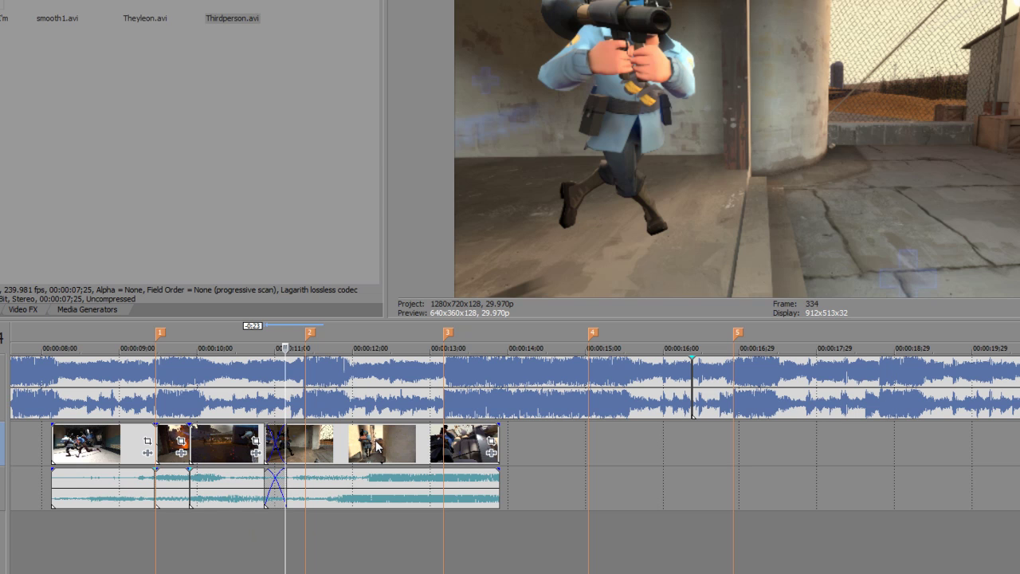
left_click_drag(377, 448, 371, 450)
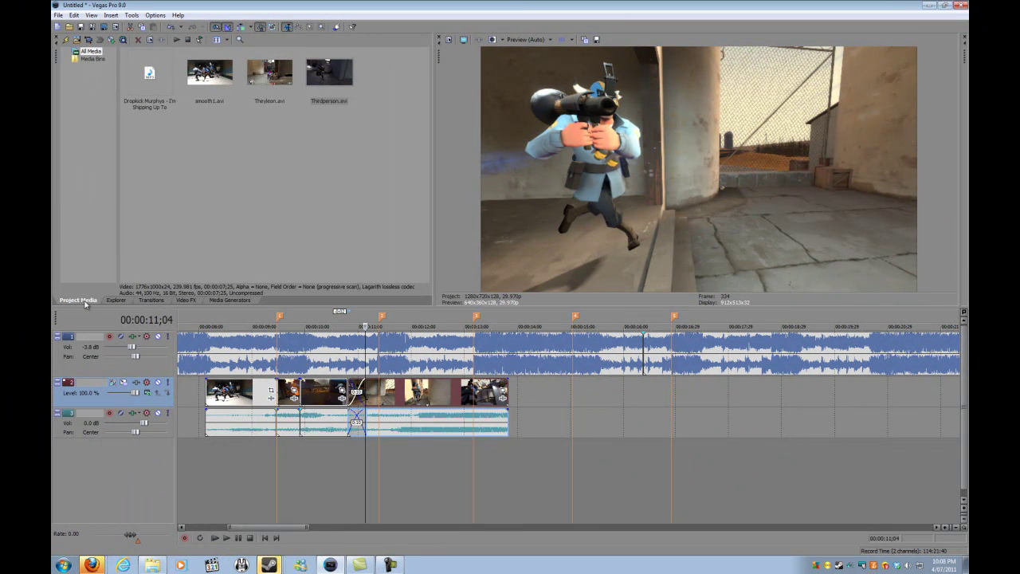
Apply the Simple preset of the 3D Blinds transition to the crossfade and set its Divisions to 11.
left_click(152, 300)
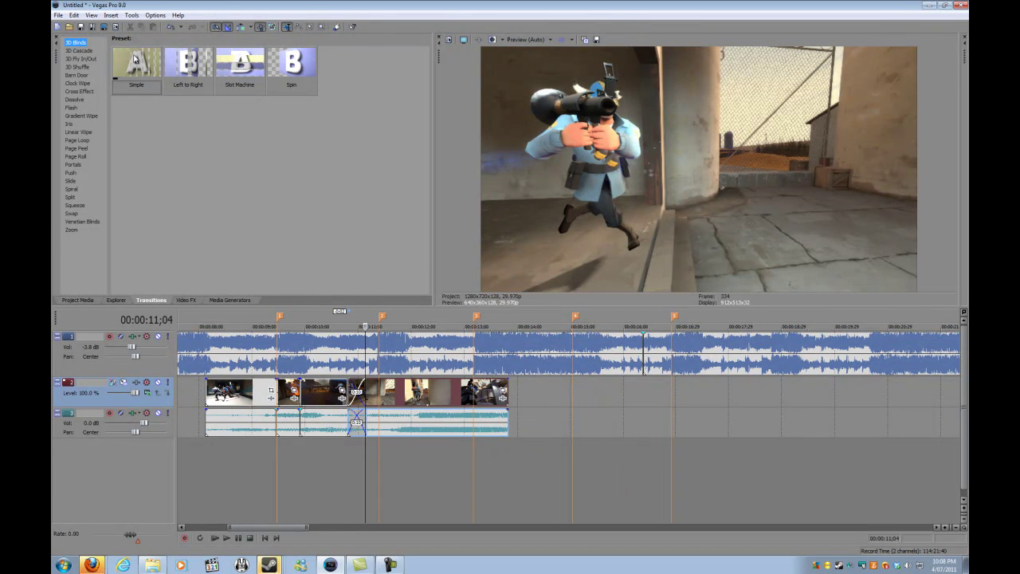
left_click_drag(135, 59, 347, 359)
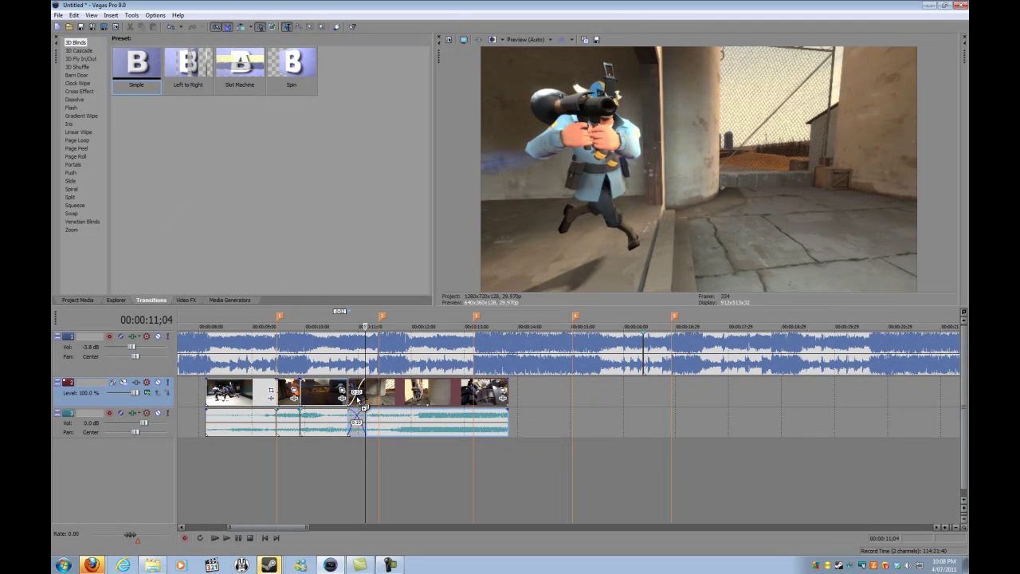
left_click_drag(357, 399, 359, 401)
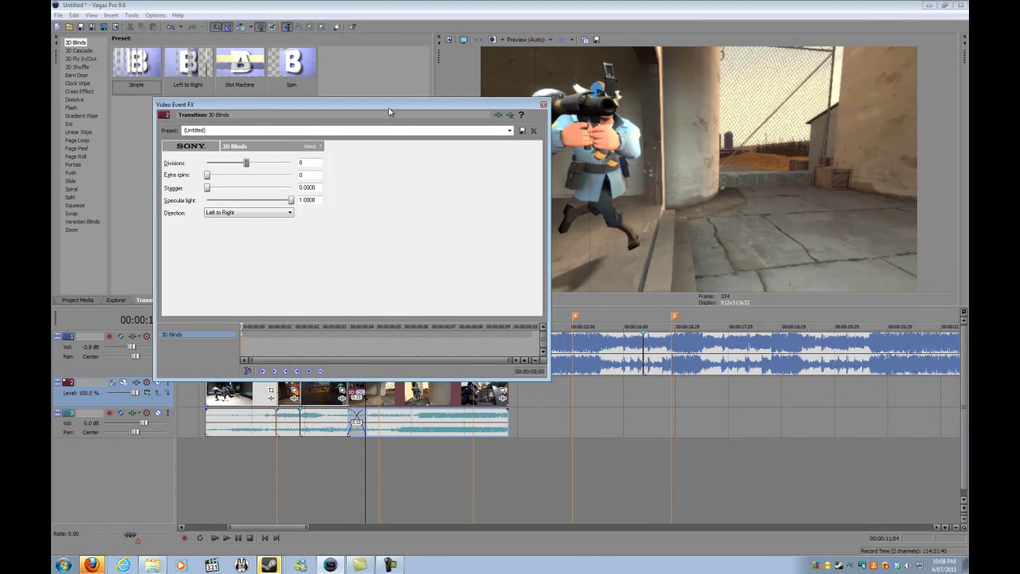
left_click_drag(390, 112, 331, 75)
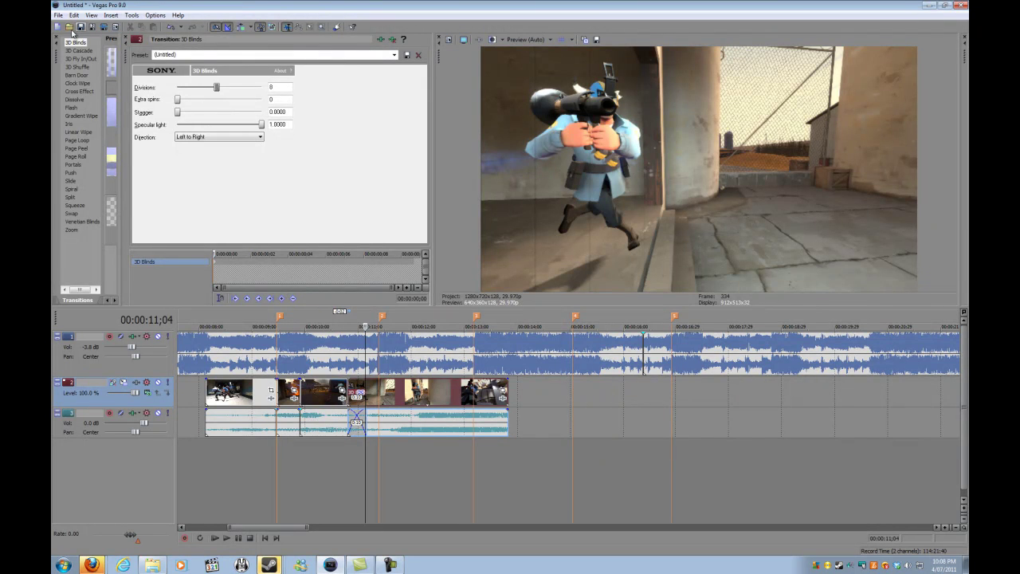
left_click_drag(125, 78, 535, 188)
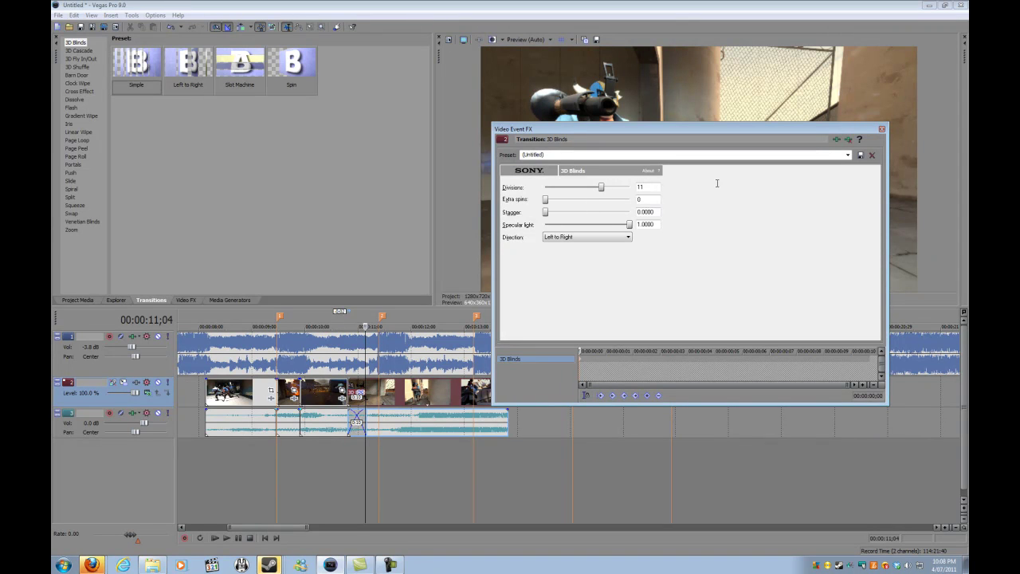
left_click(880, 130)
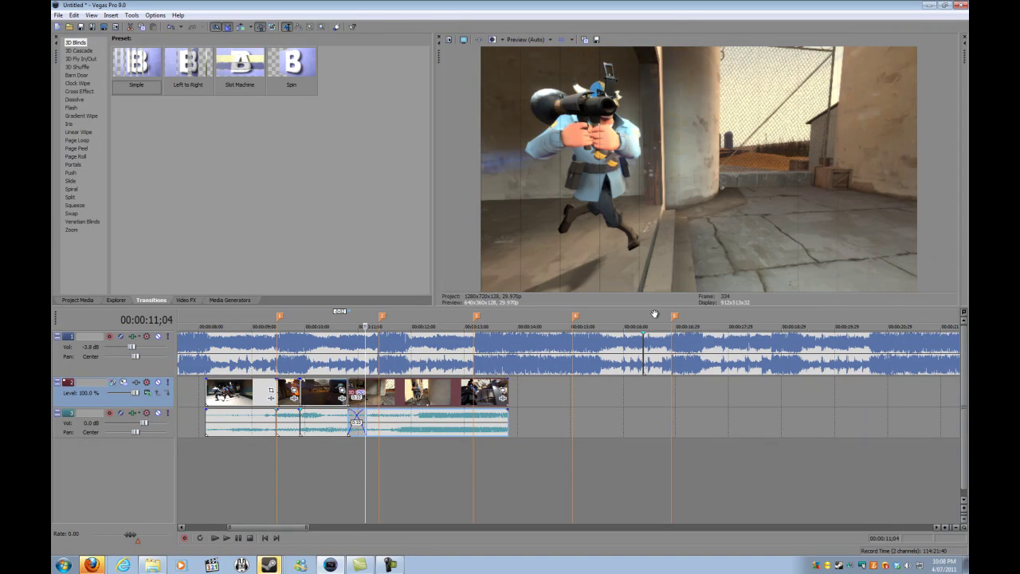
Play the 3D Blinds transition and review its settings from the crossfade on the video track.
left_click(350, 449)
key("space")
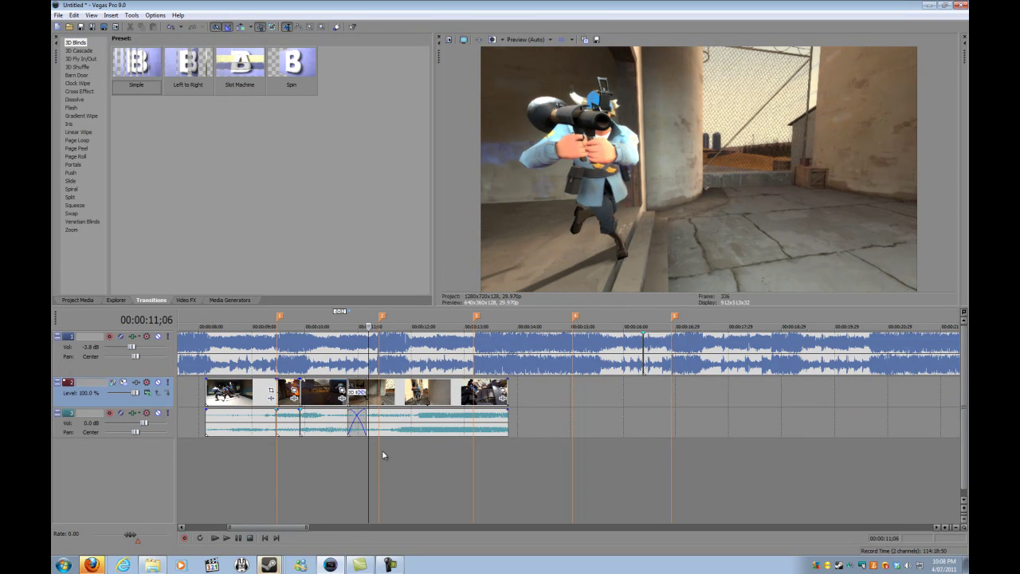
scroll(374, 450, "up", 3)
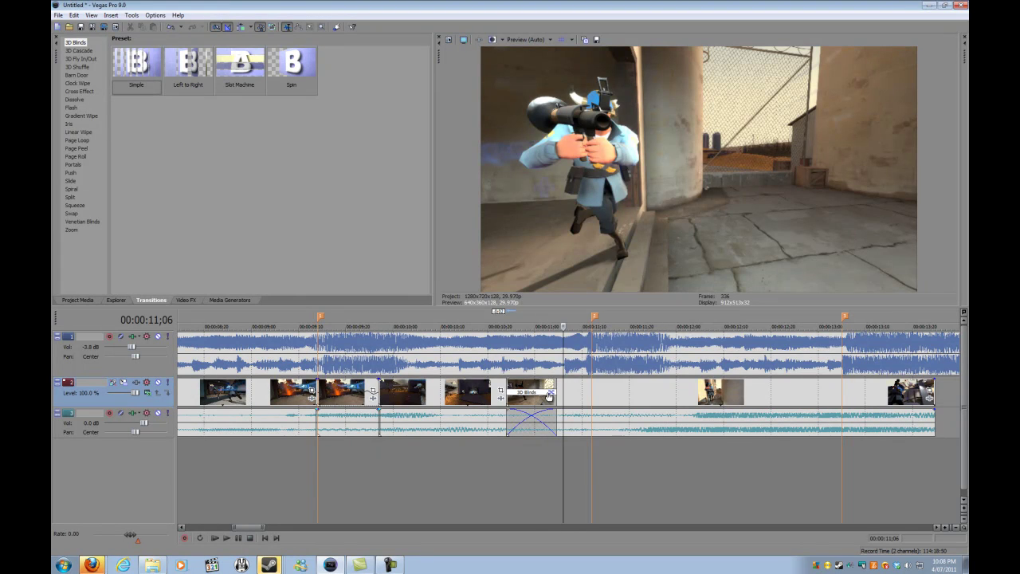
left_click(548, 396)
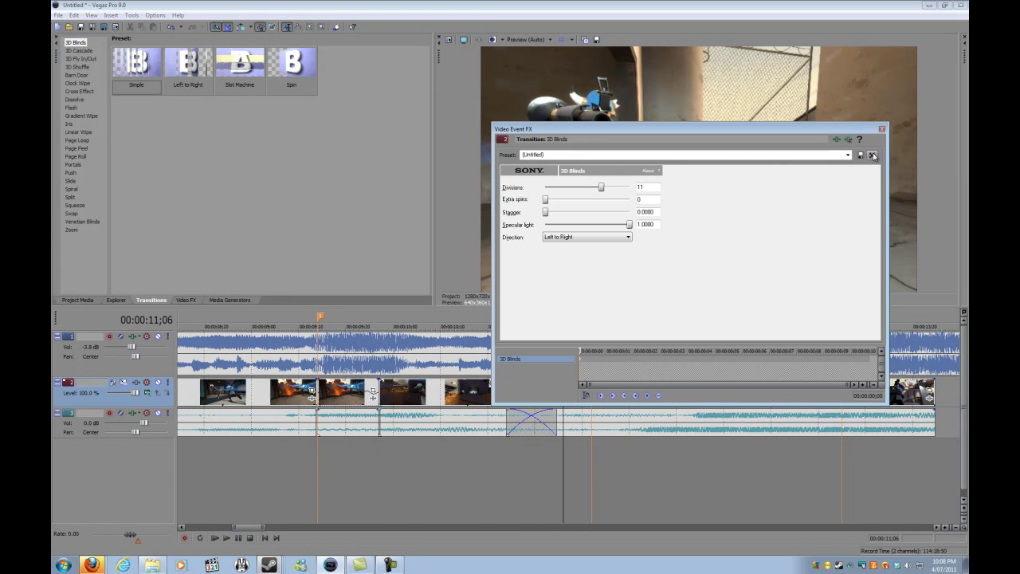
left_click(881, 129)
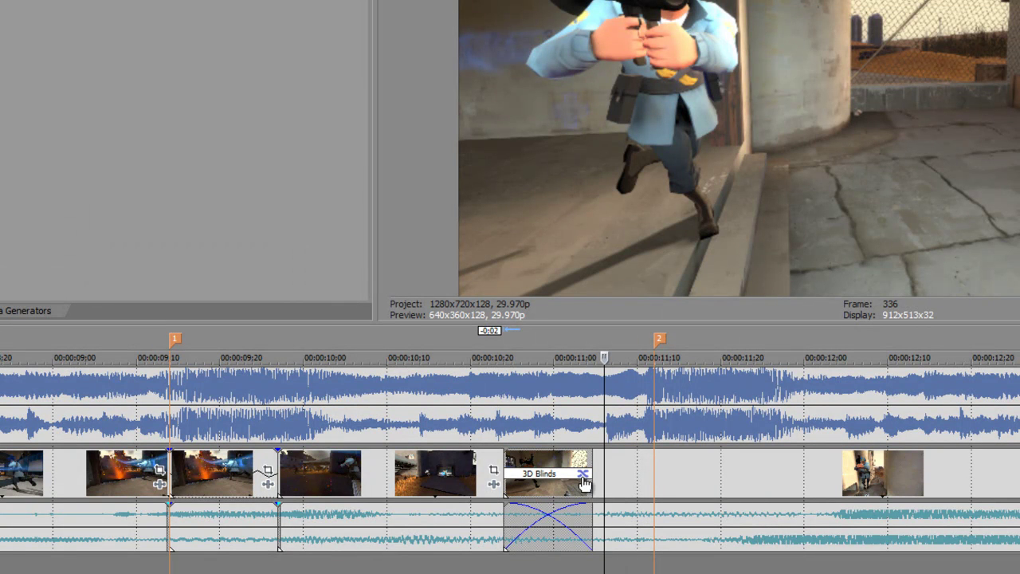
left_click(582, 476)
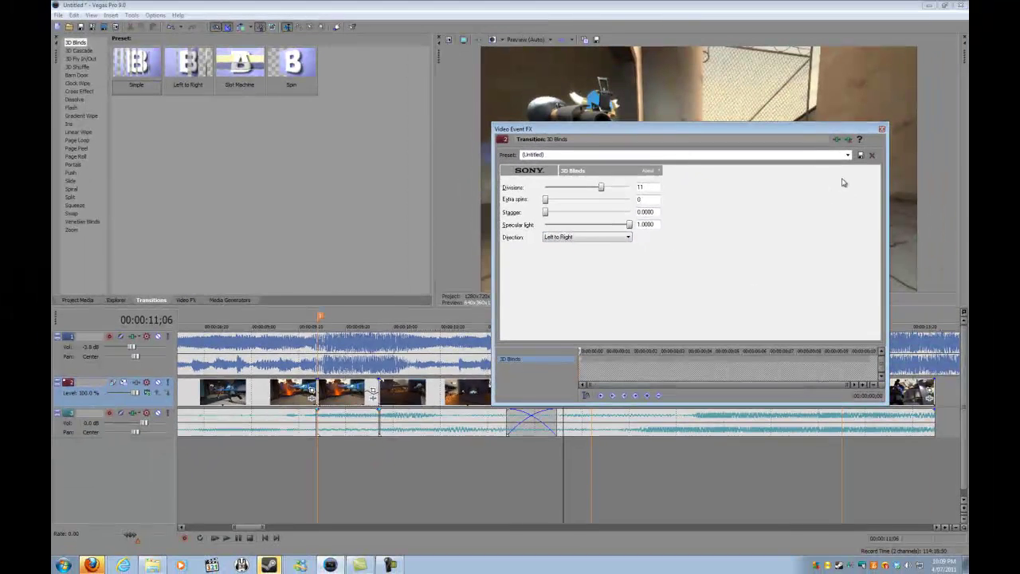
left_click(882, 130)
Remove the 3D Blinds transition from the crossfade and play the plain crossfade.
left_click(550, 396)
left_click(849, 139)
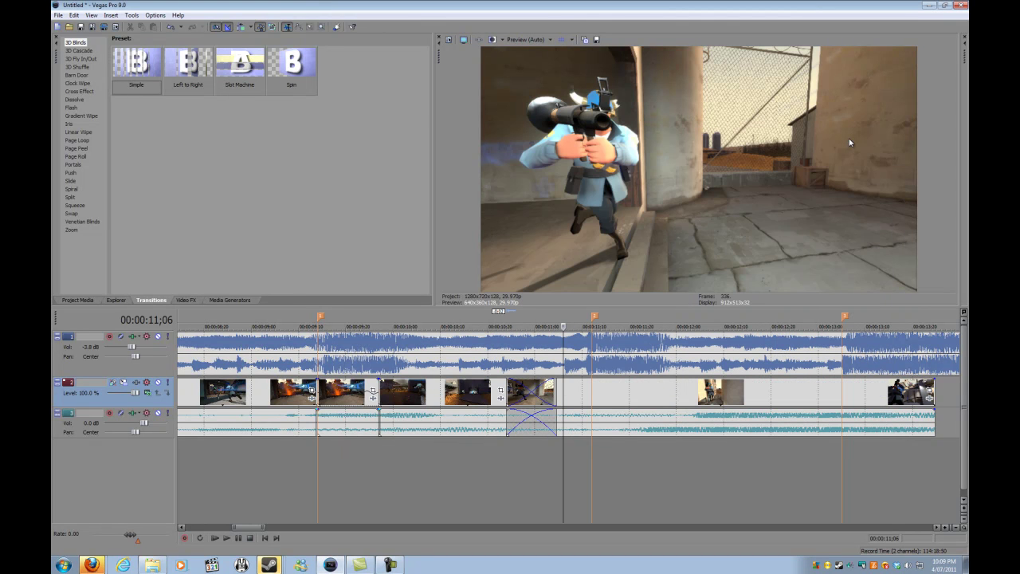
left_click(511, 458)
key("space")
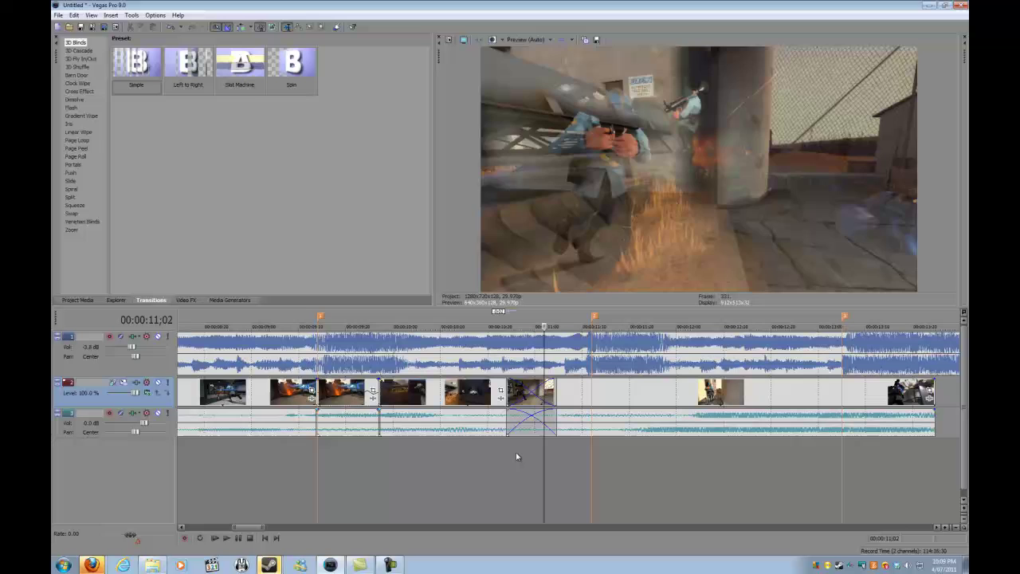
Browse the transition categories and apply the Star preset of Gradient Wipe to the crossfade with its default settings.
left_click(80, 59)
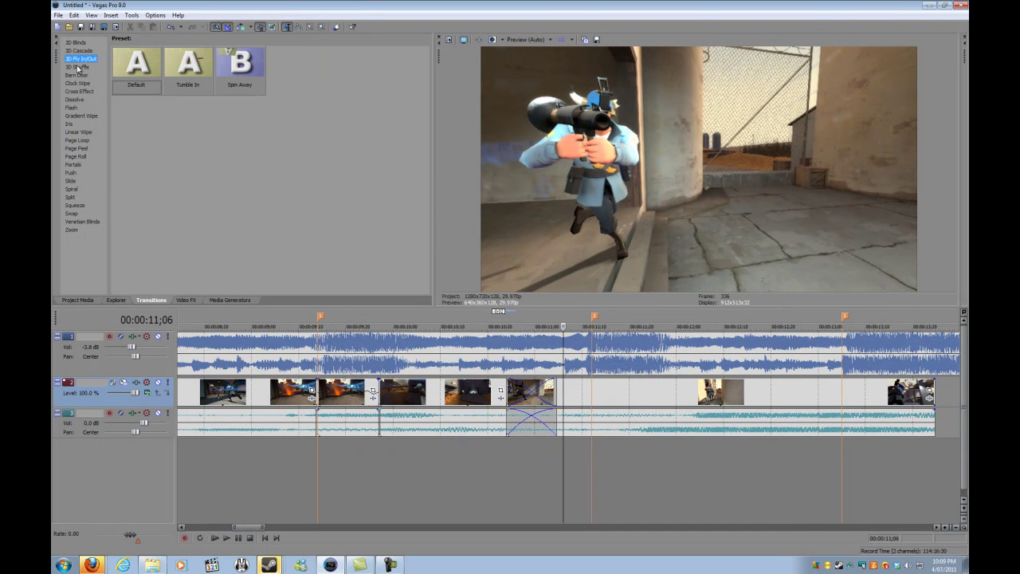
left_click(79, 93)
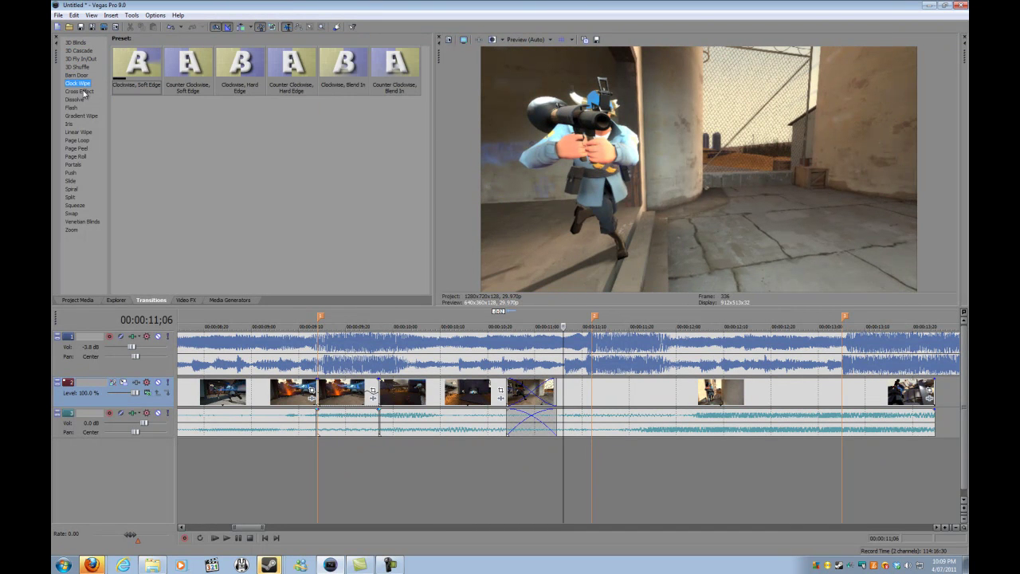
key("Down")
key("Down")
key("Down")
key("Down")
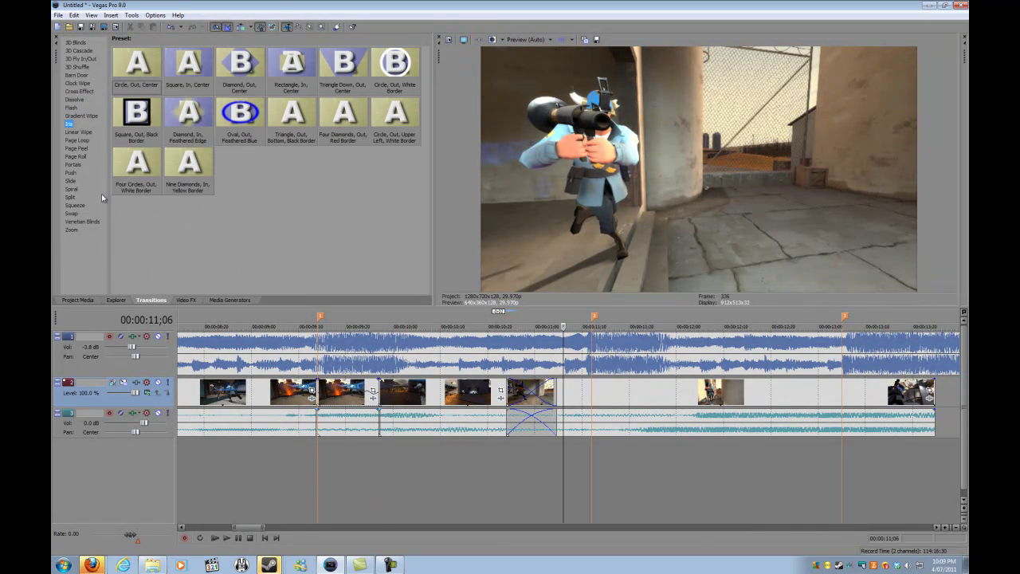
key("Up")
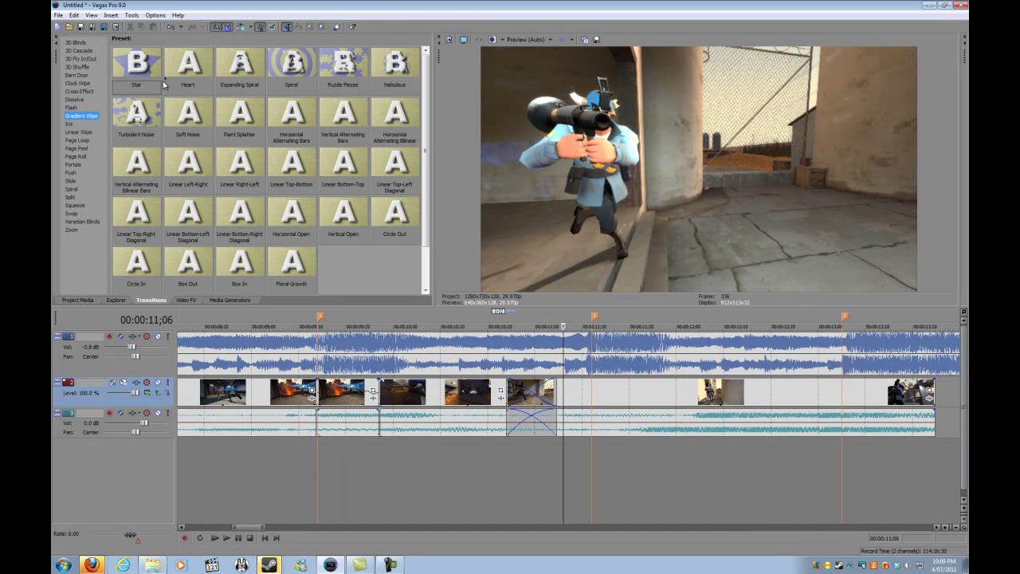
left_click_drag(142, 67, 537, 397)
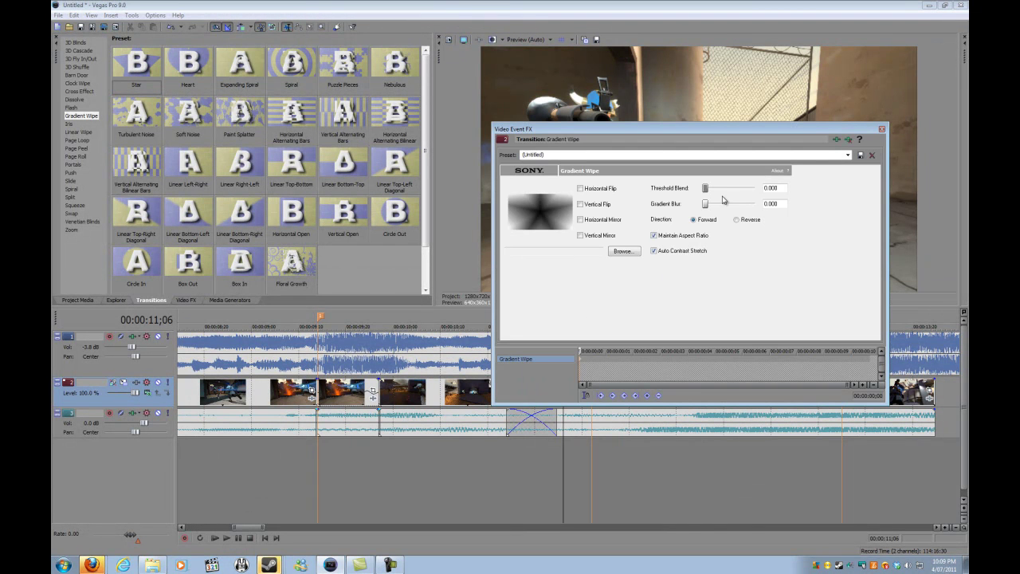
left_click(881, 129)
Play and step frame by frame through the star-shaped wipe, and remove the Gradient Wipe from the crossfade.
left_click(511, 462)
key("space")
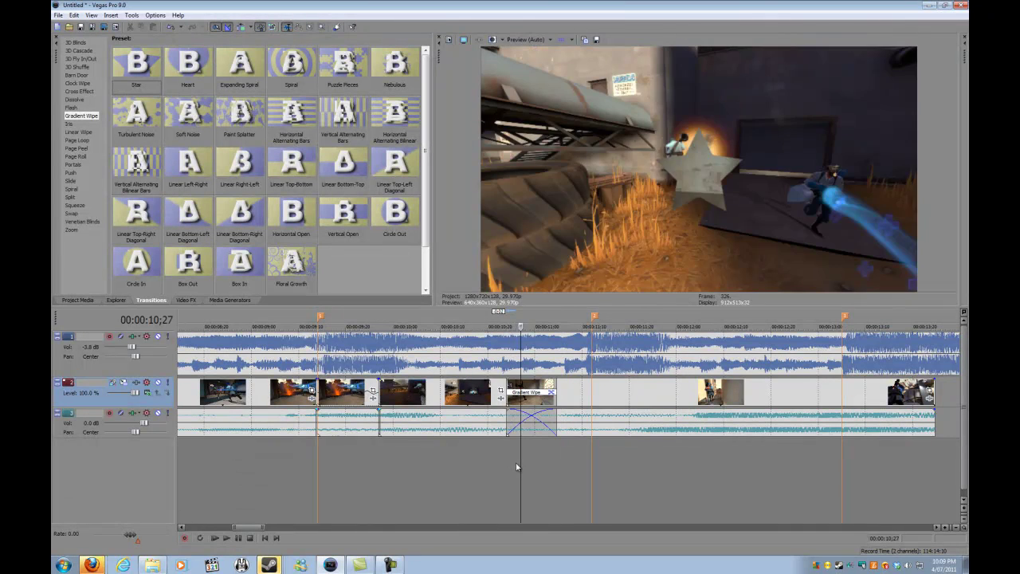
key("Right")
key("Right")
key("Right")
key("Right")
key("Right")
key("Right")
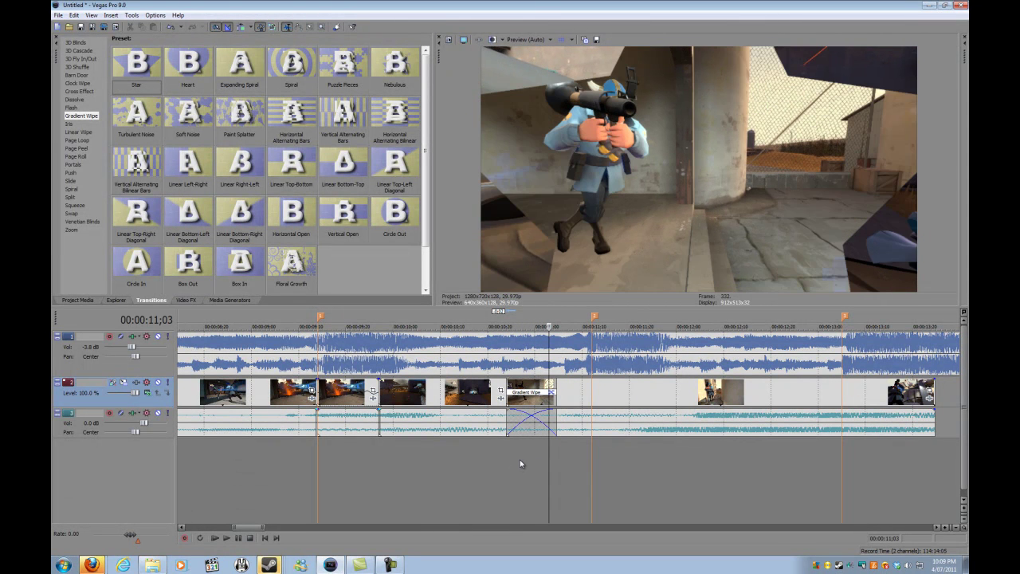
left_click(551, 392)
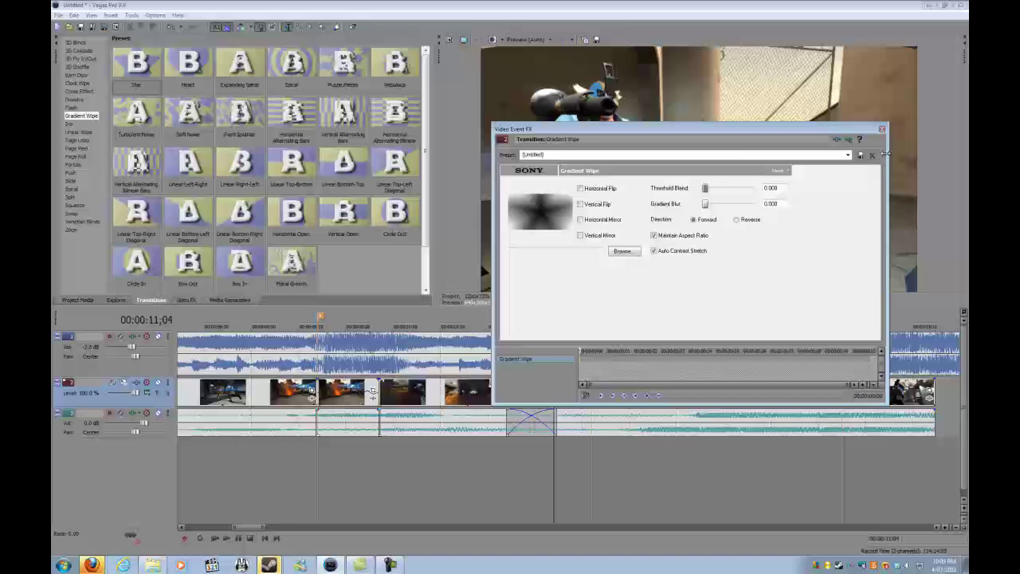
left_click(881, 128)
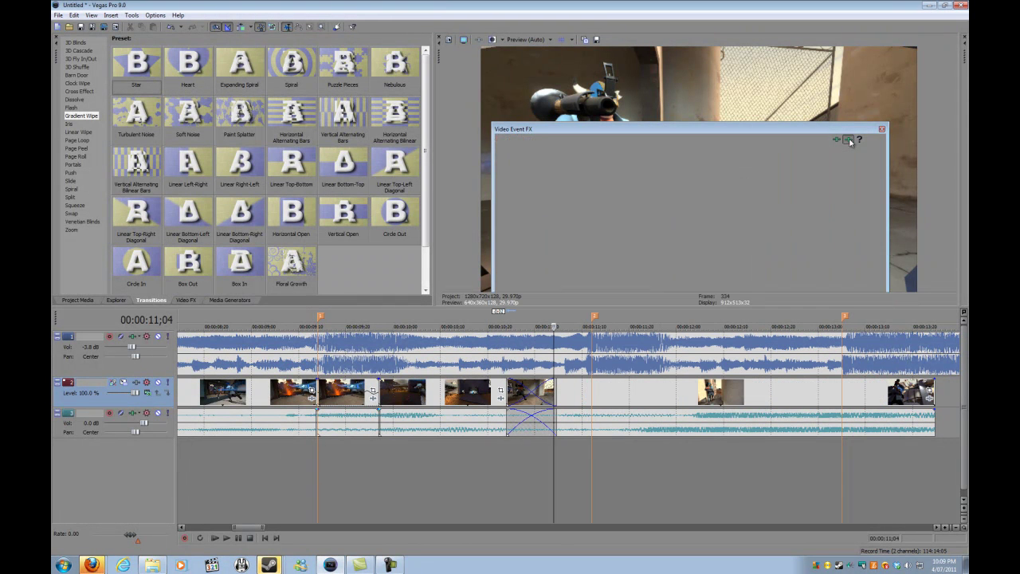
Browse further transition categories and apply the Linear Wipe preset Top-Left, Diagonal, Soft Edge to the crossfade.
left_click(78, 82)
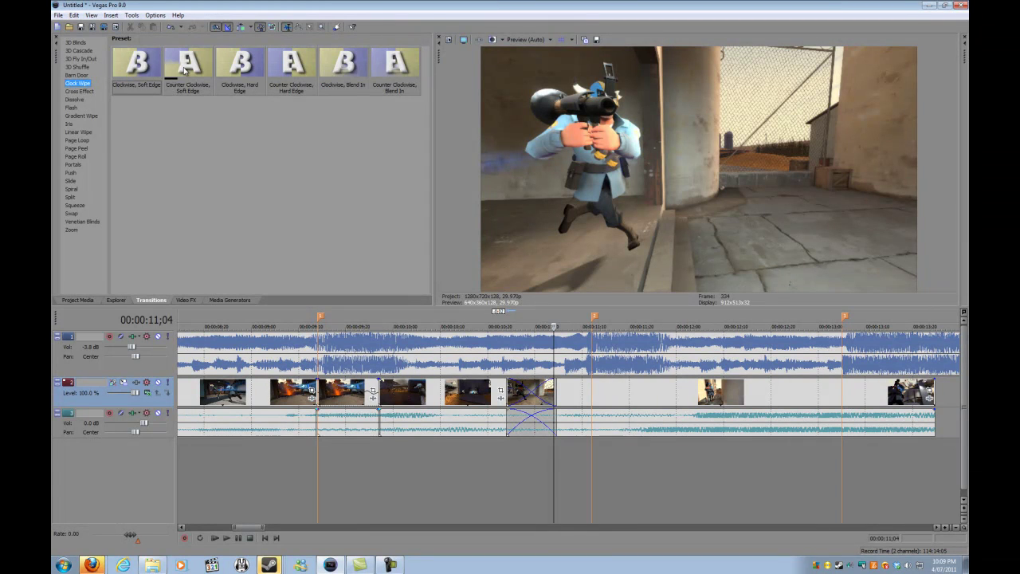
key("Up")
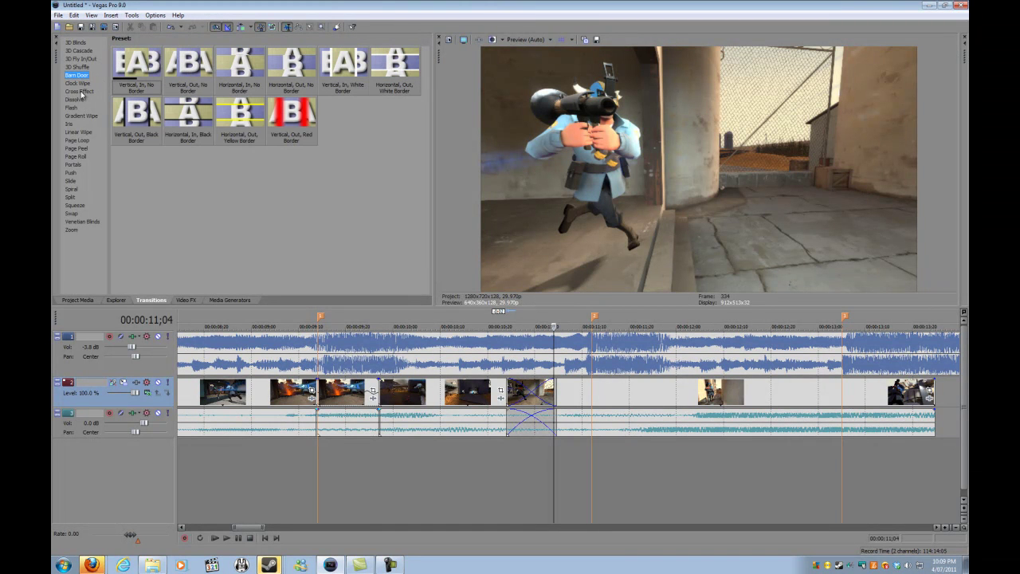
left_click(74, 123)
left_click(78, 131)
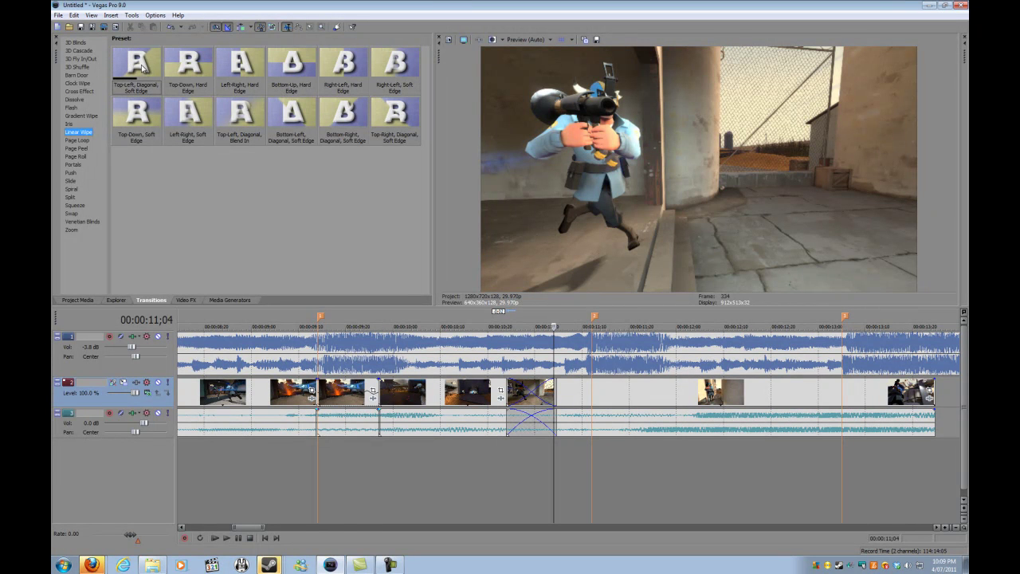
left_click_drag(143, 69, 497, 345)
left_click_drag(540, 398, 537, 391)
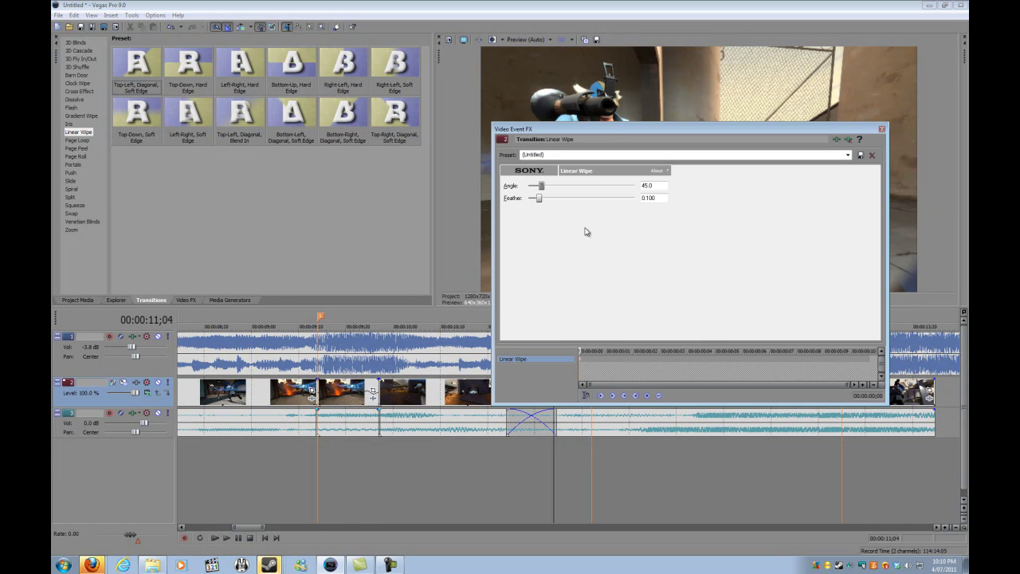
Preview the Linear Wipe at 00:00:11;00, trying a Feather of 0.635 before setting it to 0.000.
left_click_drag(605, 129, 290, 101)
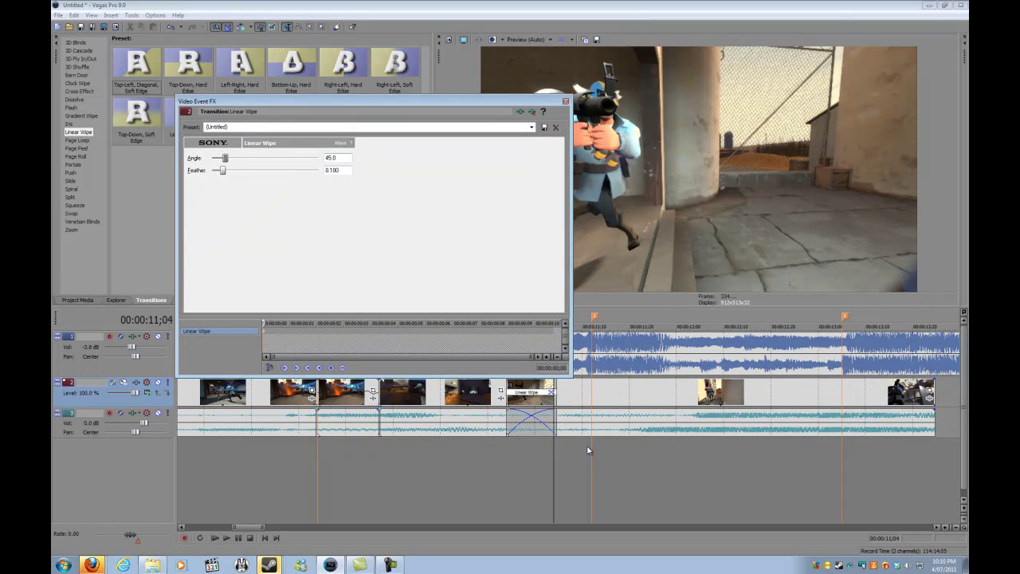
left_click(525, 447)
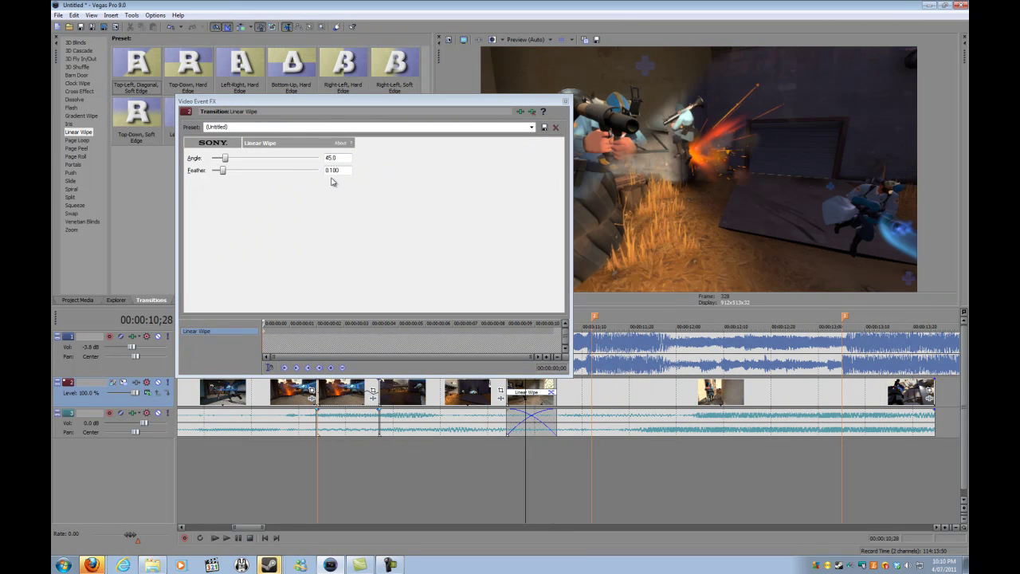
left_click(534, 456)
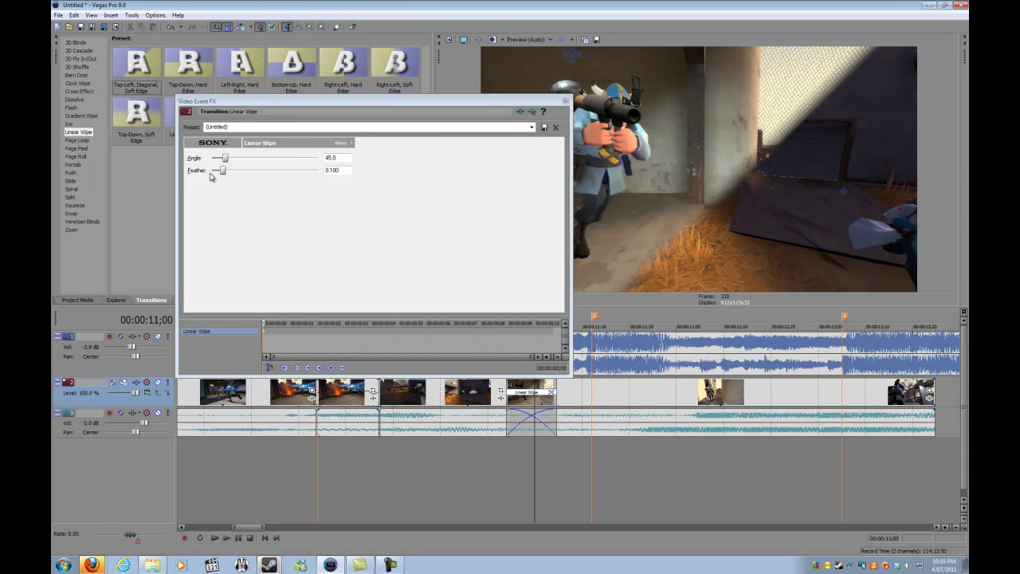
left_click_drag(223, 174, 279, 179)
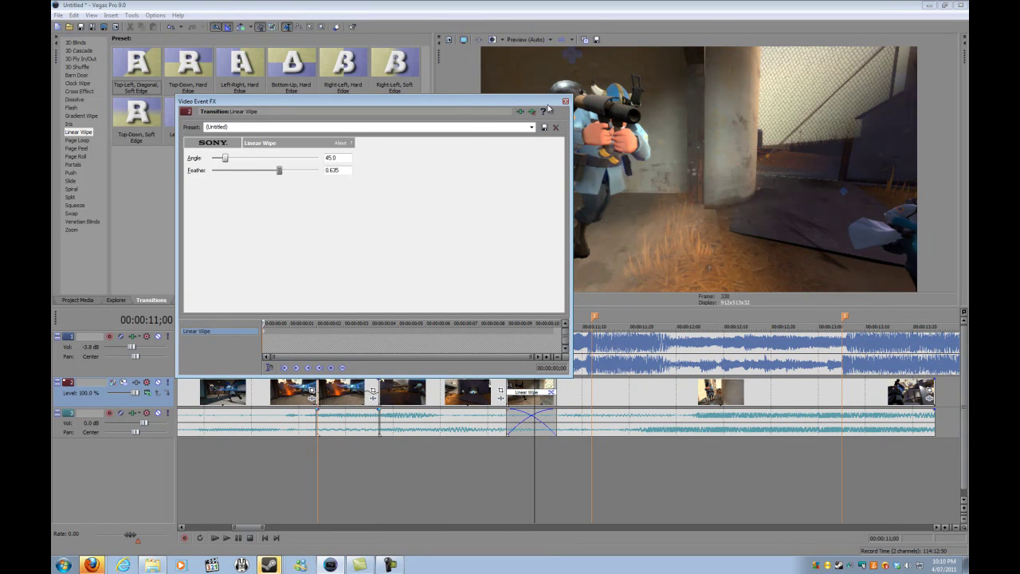
left_click_drag(455, 107, 343, 179)
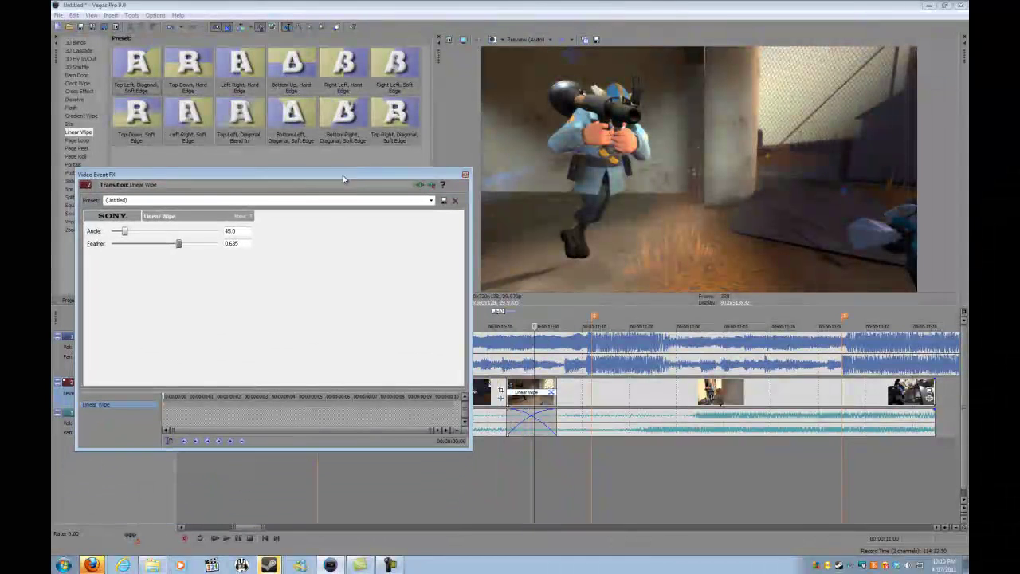
left_click_drag(118, 243, 111, 243)
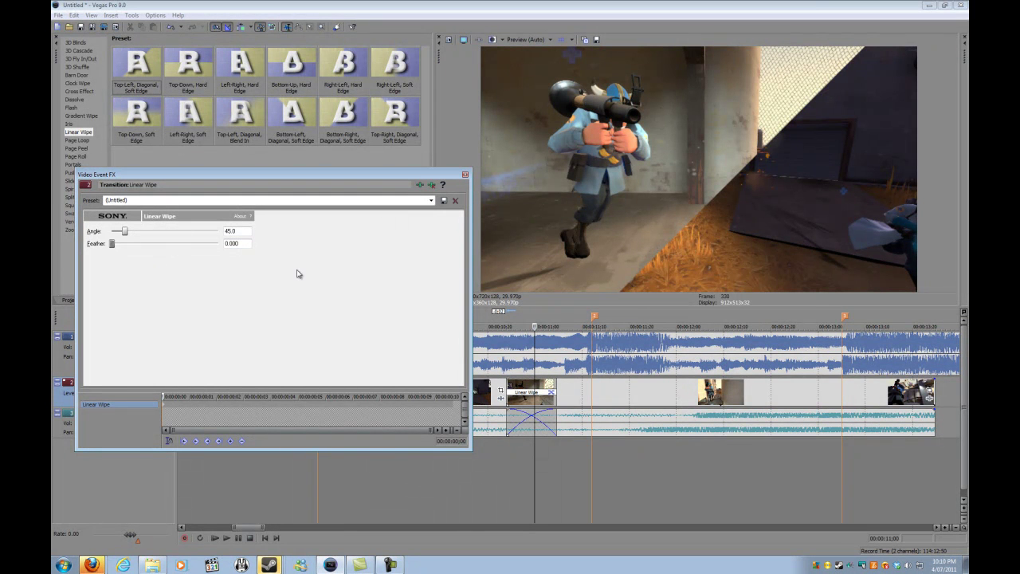
Set the Linear Wipe's Feather to 0.463 and its Angle to 144.3, and close the transition settings.
left_click_drag(114, 249, 136, 248)
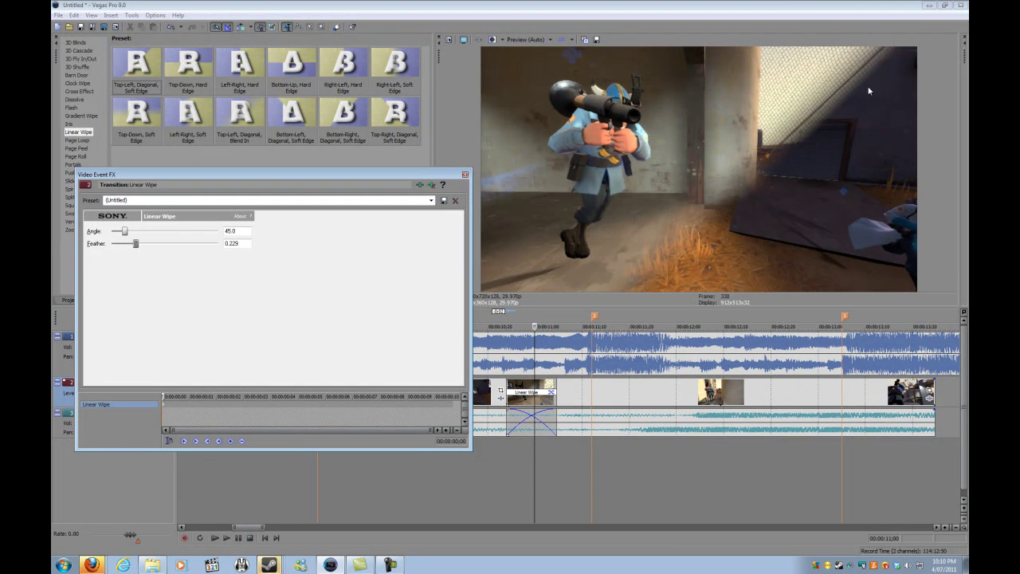
left_click_drag(138, 250, 161, 247)
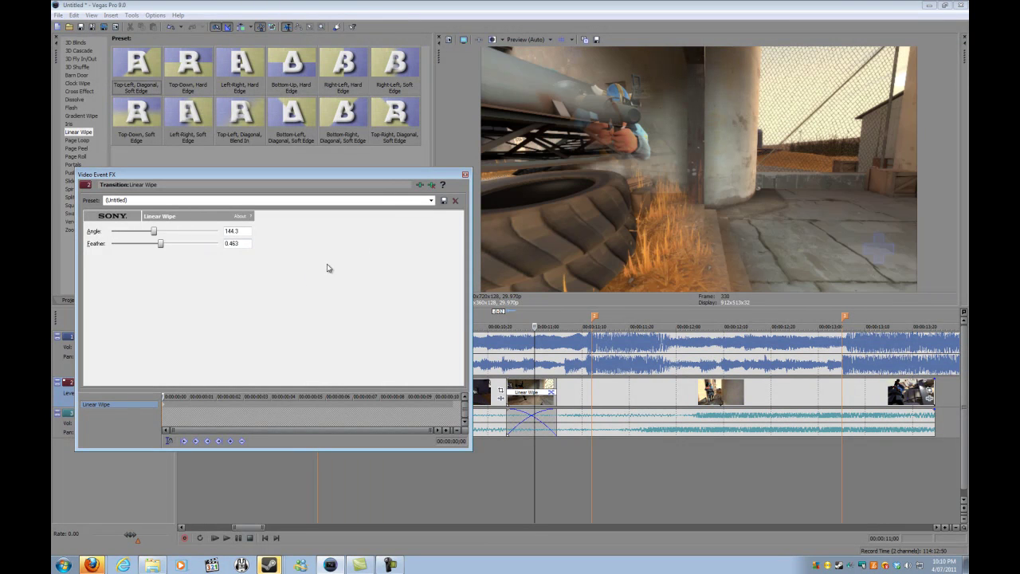
left_click(464, 174)
Step frame by frame through the wipe from 00:00:10;25 to 00:00:11;03, and remove the Linear Wipe from the crossfade.
left_click(510, 468)
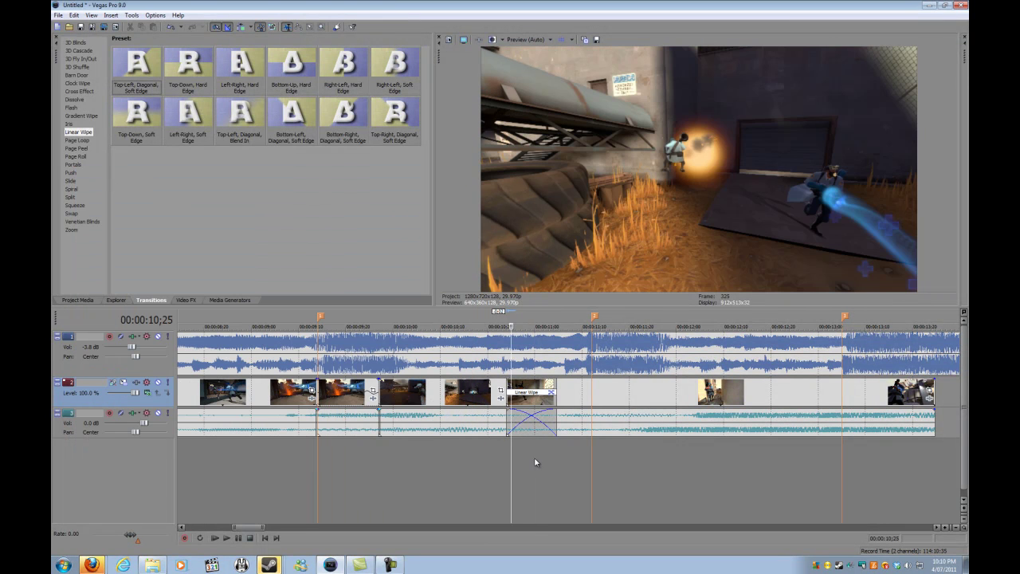
key("Right")
key("Right")
key("Right")
key("Right")
key("Right")
key("Right")
key("Right")
key("Right")
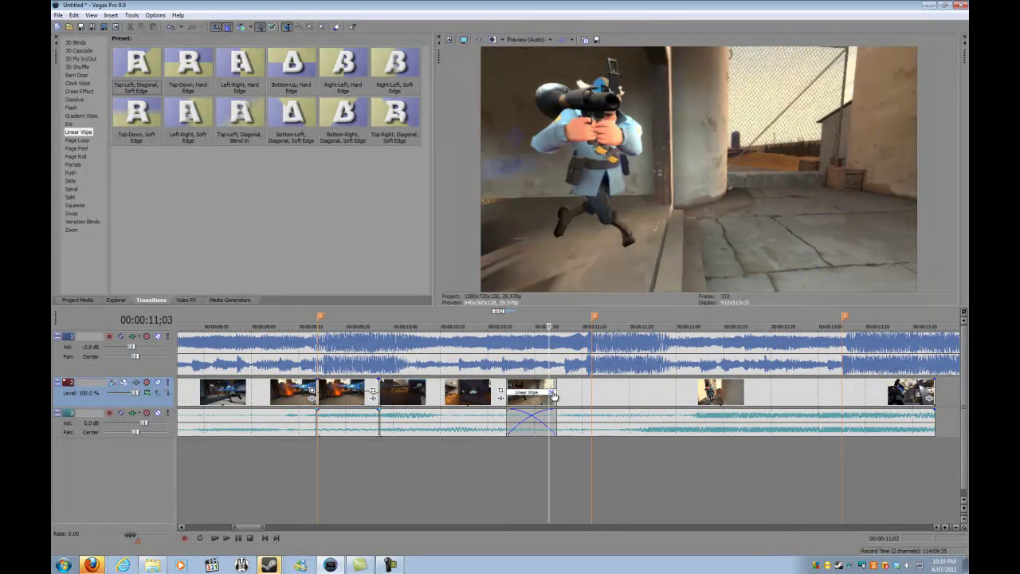
left_click(550, 393)
left_click(432, 186)
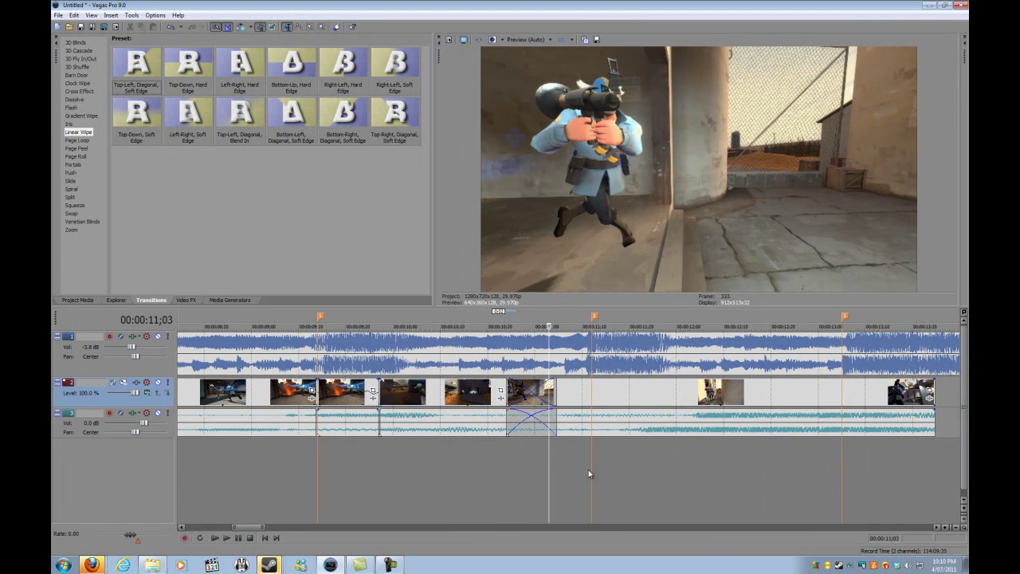
Step through and play the second clip beyond the crossfade, checking how its action falls around marker 2.
key("Right")
key("Right")
key("Right")
key("Right")
key("Right")
key("Right")
key("Right")
key("Right")
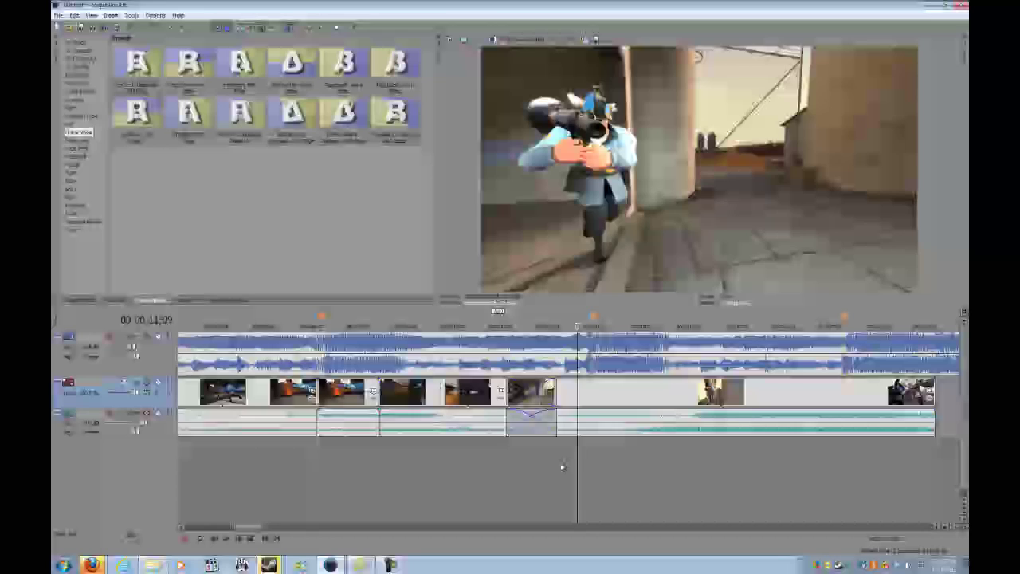
scroll(612, 452, "down", 2)
scroll(585, 452, "down", 1)
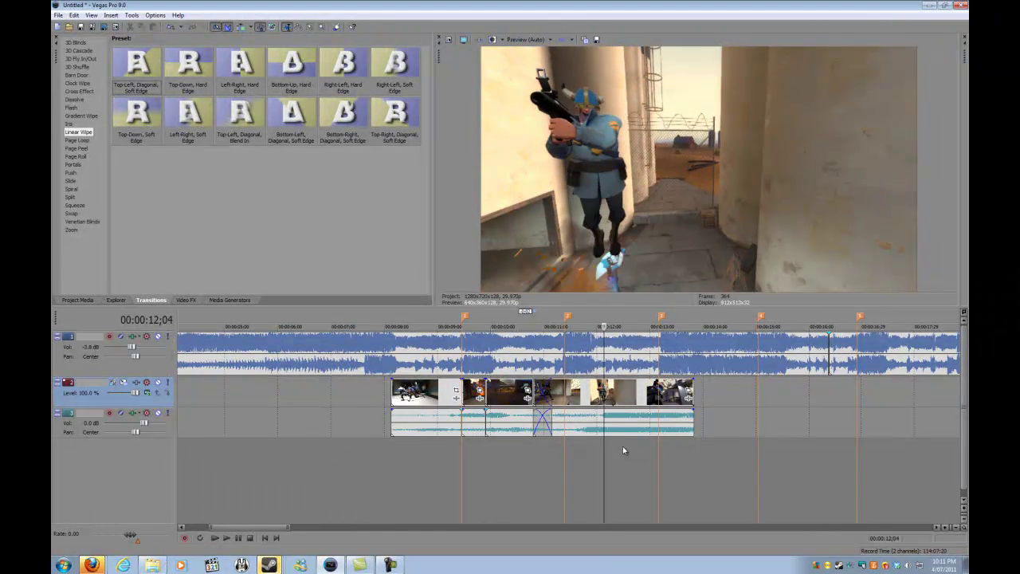
key("space")
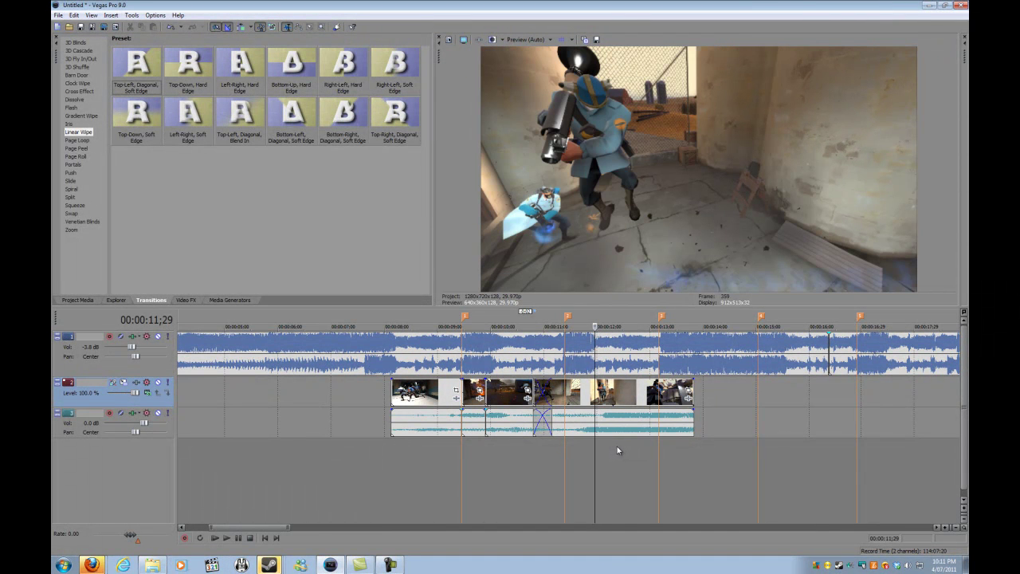
left_click(564, 454)
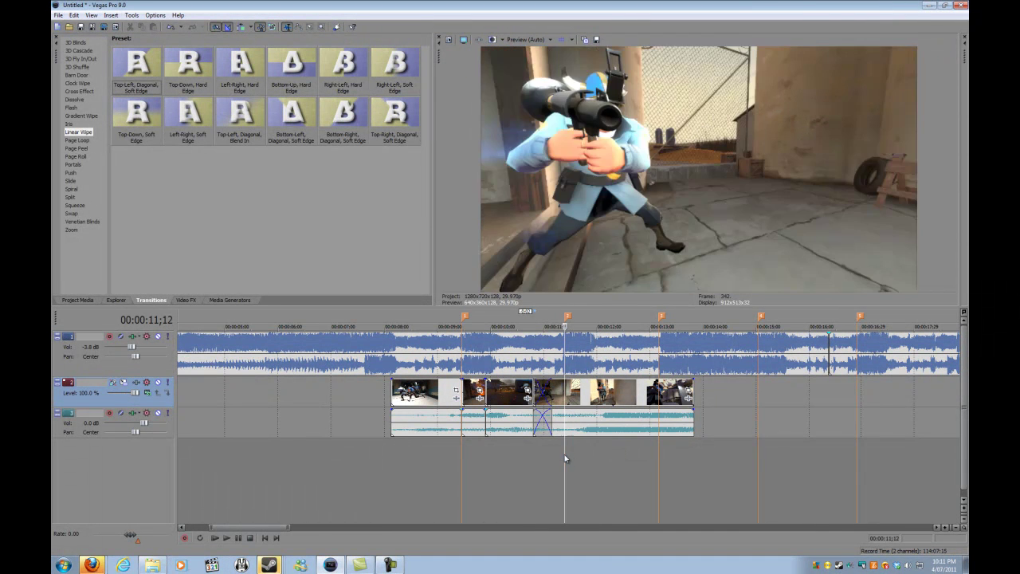
Move the second clip clear of the first, and cut off the first clip's tail from 00:00:10;18.
left_click(522, 457)
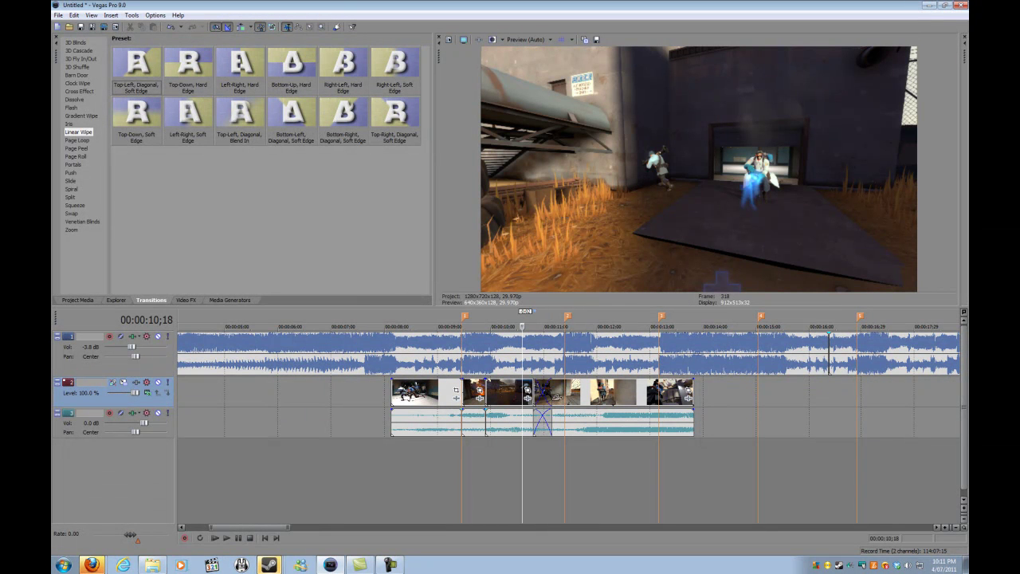
left_click_drag(586, 393, 611, 393)
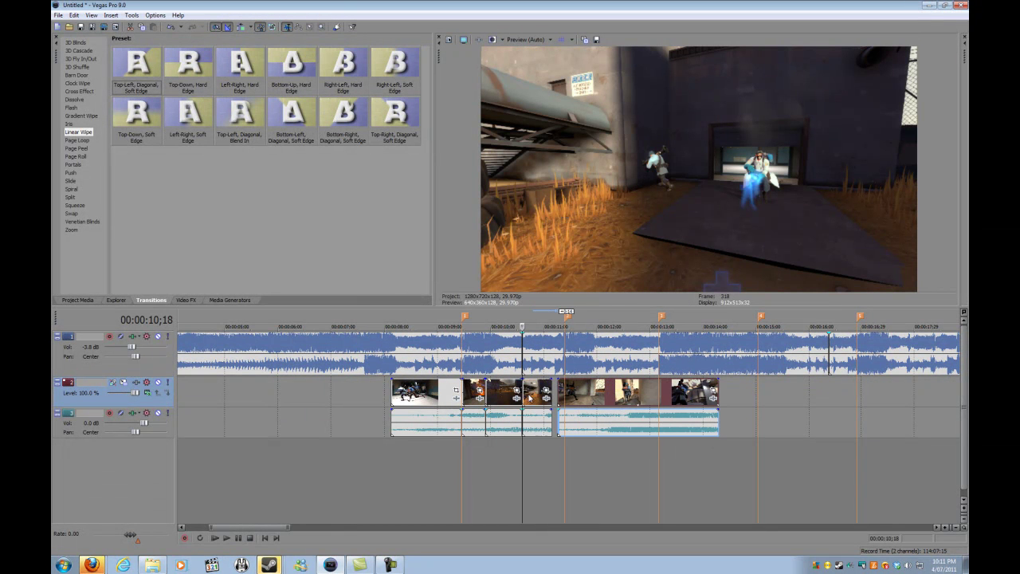
left_click(529, 396)
key("Delete")
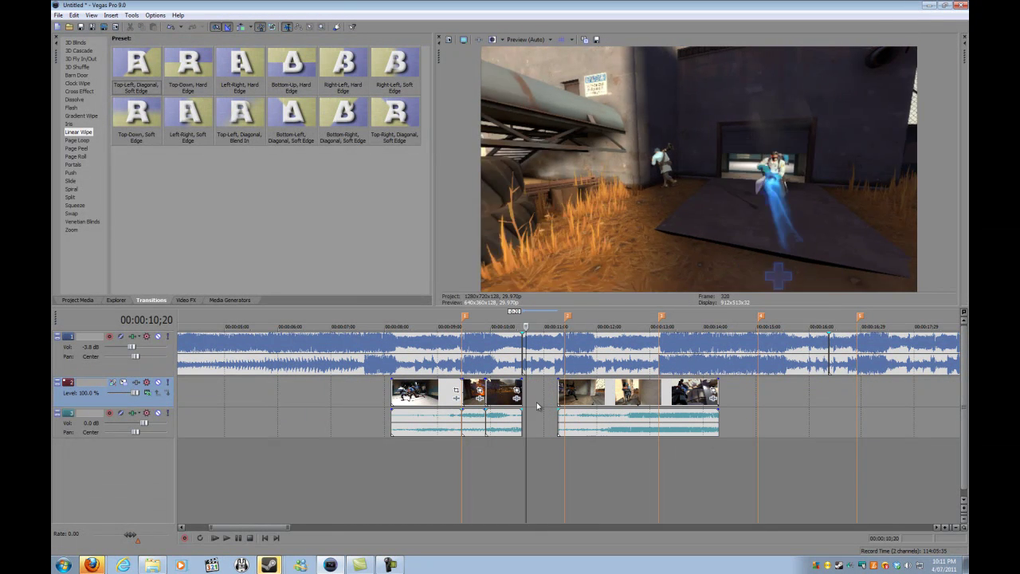
Move the second clip earlier to crossfade with the trimmed end of the first, and check its timing around marker 2.
left_click(500, 405)
key("space")
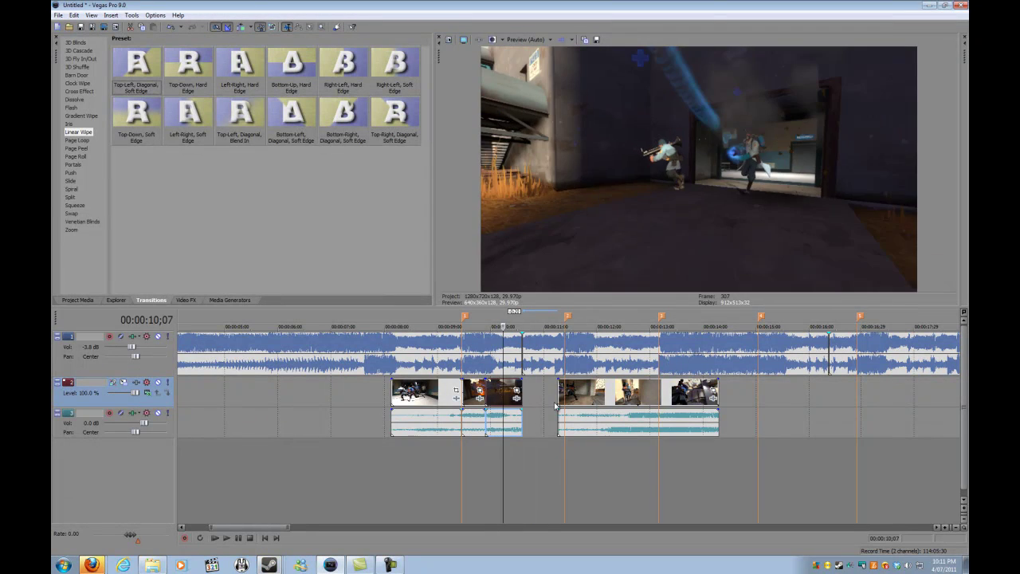
left_click_drag(607, 394, 579, 404)
left_click(566, 402)
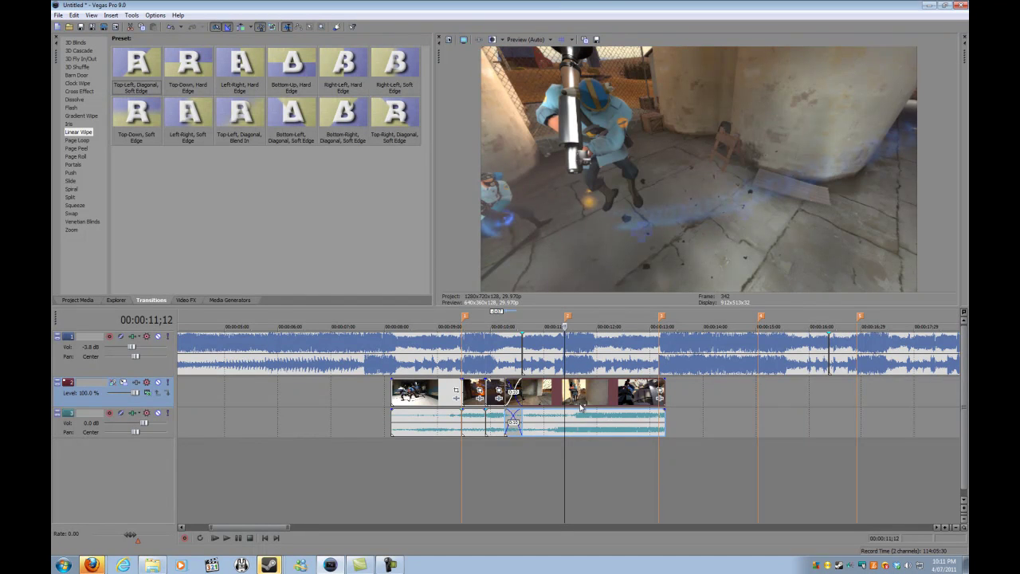
scroll(553, 407, "up", 6)
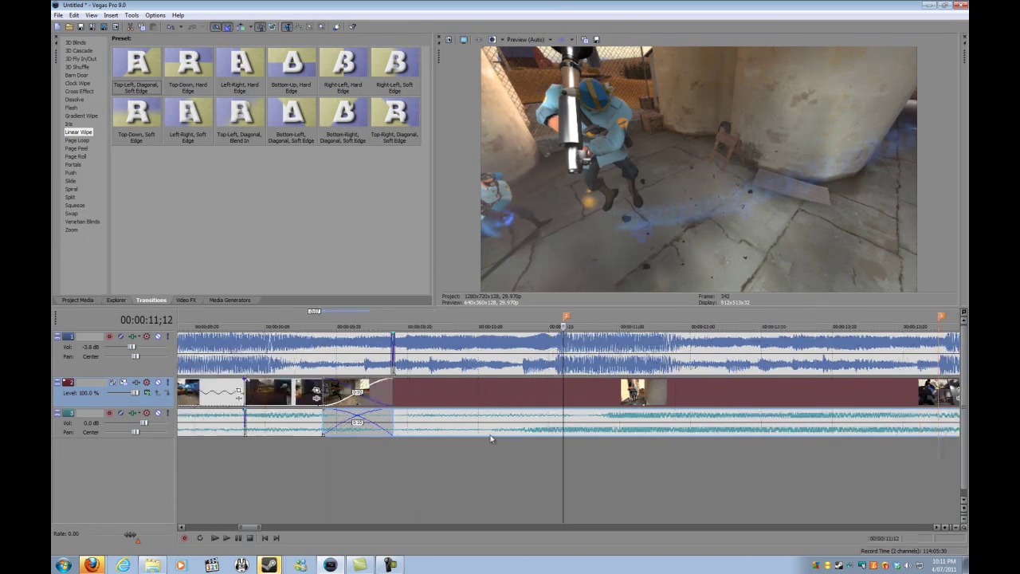
scroll(417, 447, "down", 2)
scroll(446, 444, "up", 2)
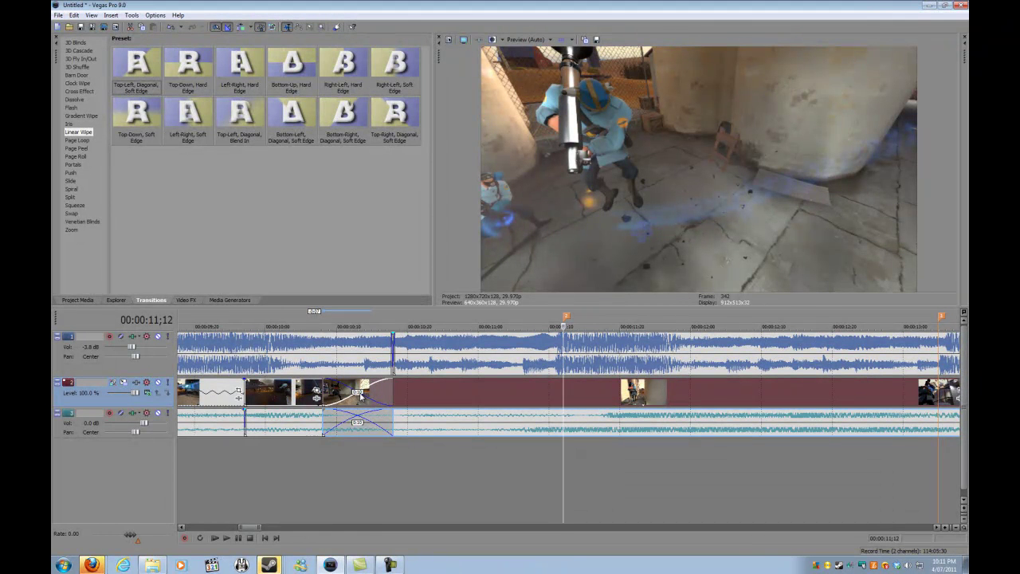
scroll(466, 422, "down", 3)
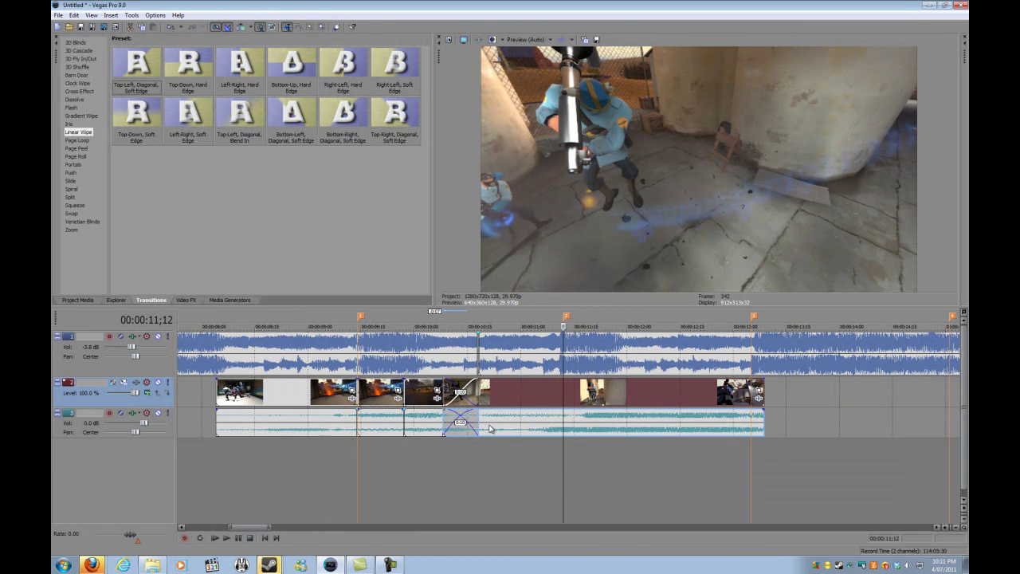
scroll(489, 429, "down", 3)
left_click(633, 446)
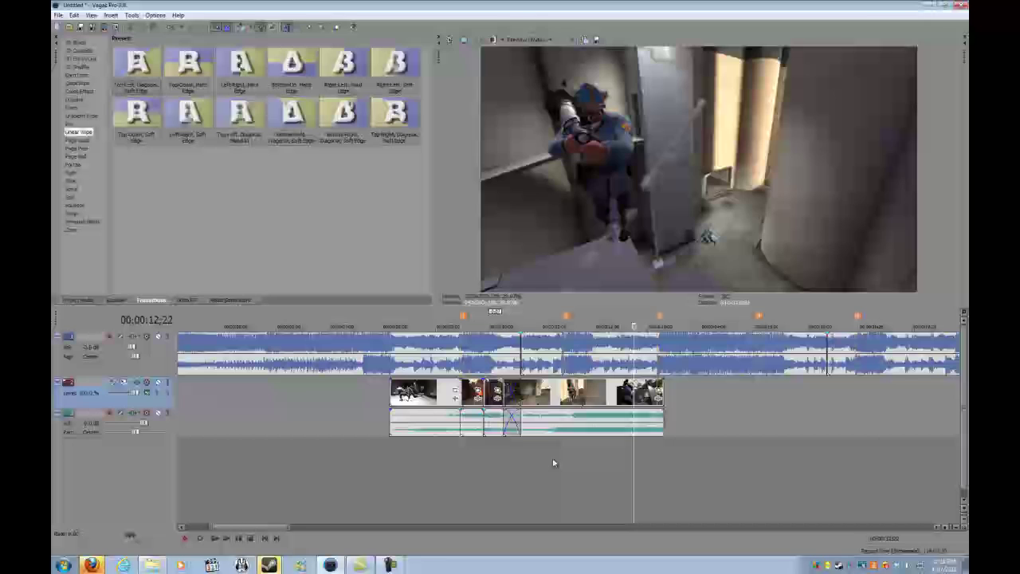
left_click(550, 462)
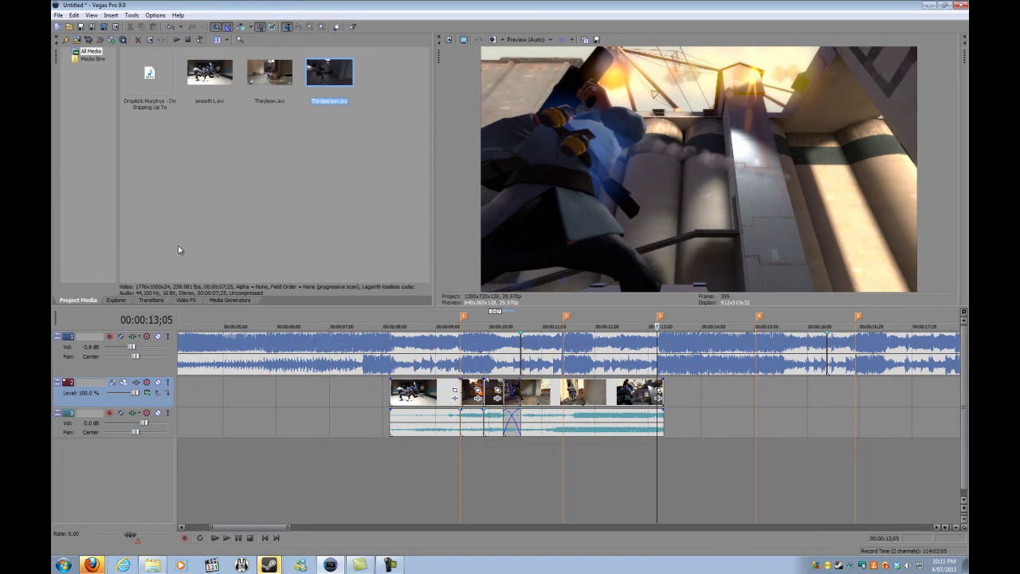
Add Theyleon.avi to the video track so its start overlaps the end of the second clip at marker 3.
left_click(255, 78)
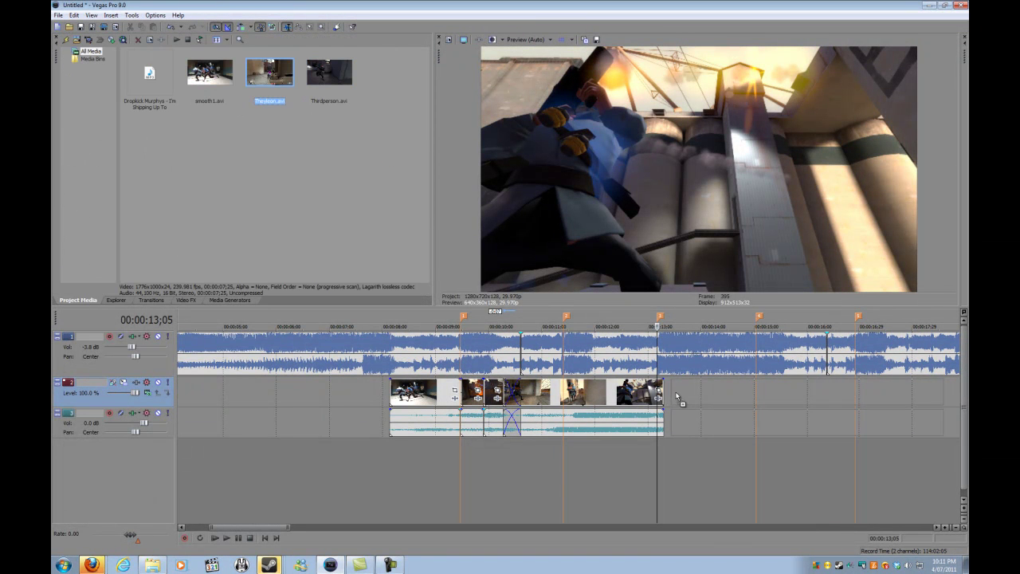
left_click_drag(656, 407, 658, 406)
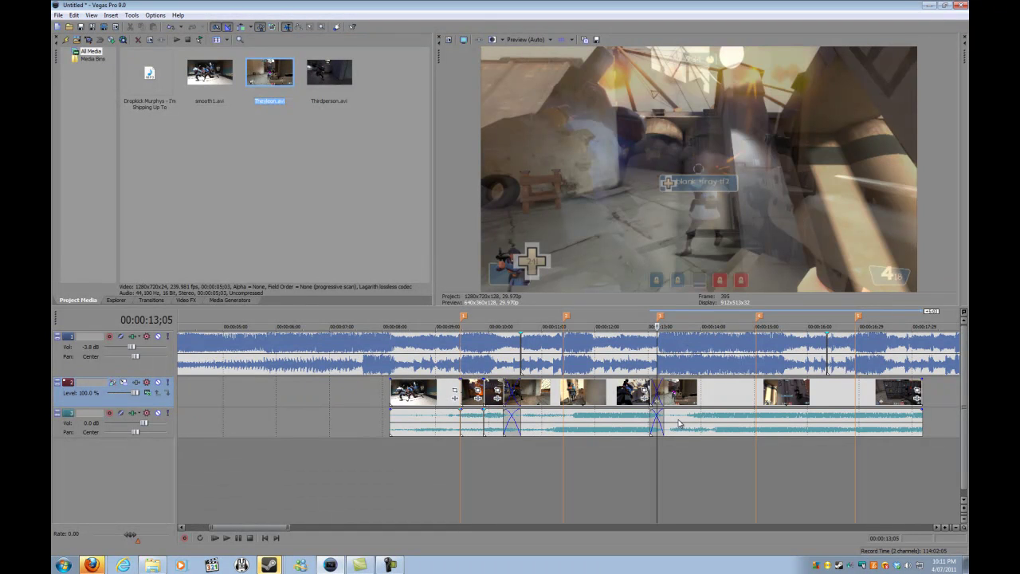
key("Left")
key("Left")
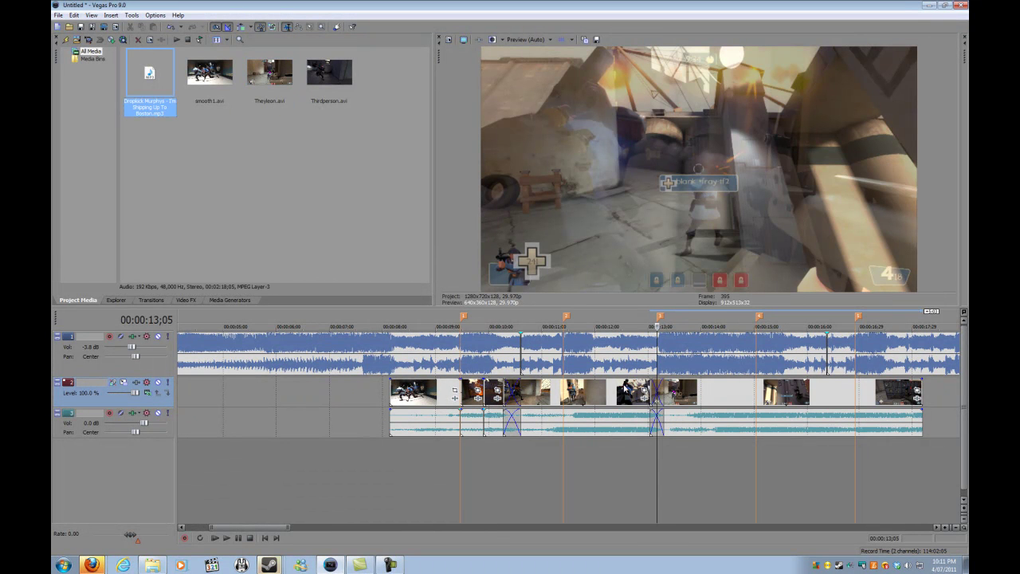
Step frame by frame through the crossfade at marker 3 and the opening of the third clip up to 00:00:13;27.
left_click(632, 390)
key("Right")
key("Right")
key("Right")
key("Right")
key("Right")
key("Right")
key("Right")
key("Right")
key("Right")
key("Right")
key("Right")
key("Right")
key("Right")
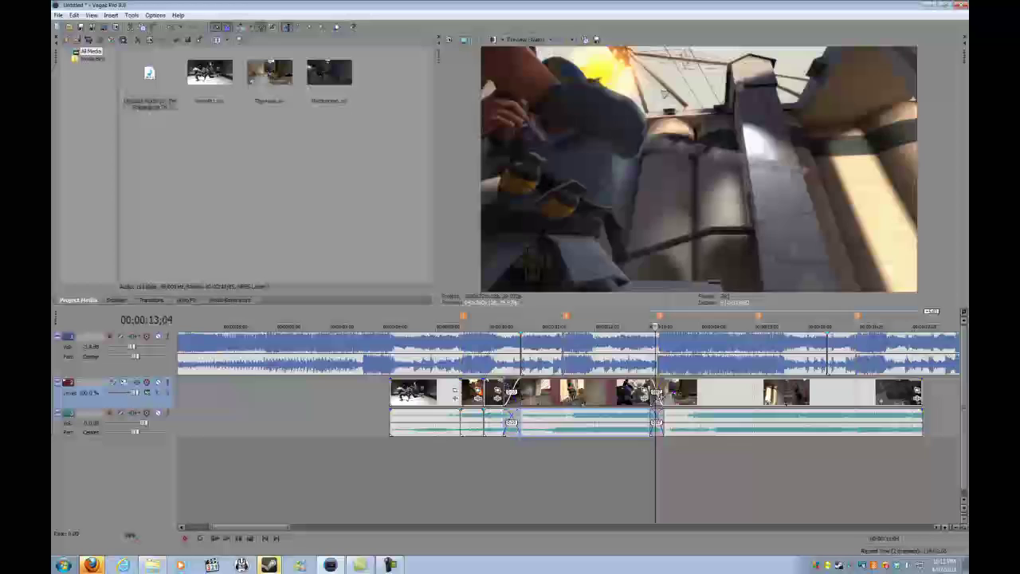
key("Right")
key("Right")
key("Left")
key("Right")
key("Right")
key("Right")
key("Right")
key("Right")
key("Right")
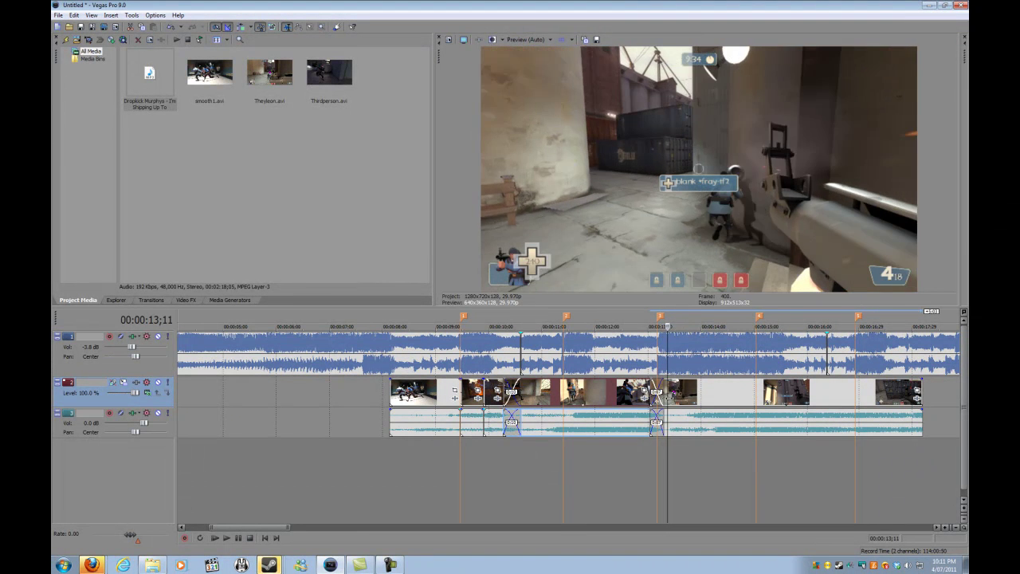
key("Right")
key("Right")
key("Right")
key("Right")
key("Right")
key("Right")
key("Right")
key("Right")
key("Right")
key("Right")
key("Right")
key("Right")
key("Right")
key("Right")
key("Right")
key("Right")
key("Right")
key("Right")
key("Right")
key("Right")
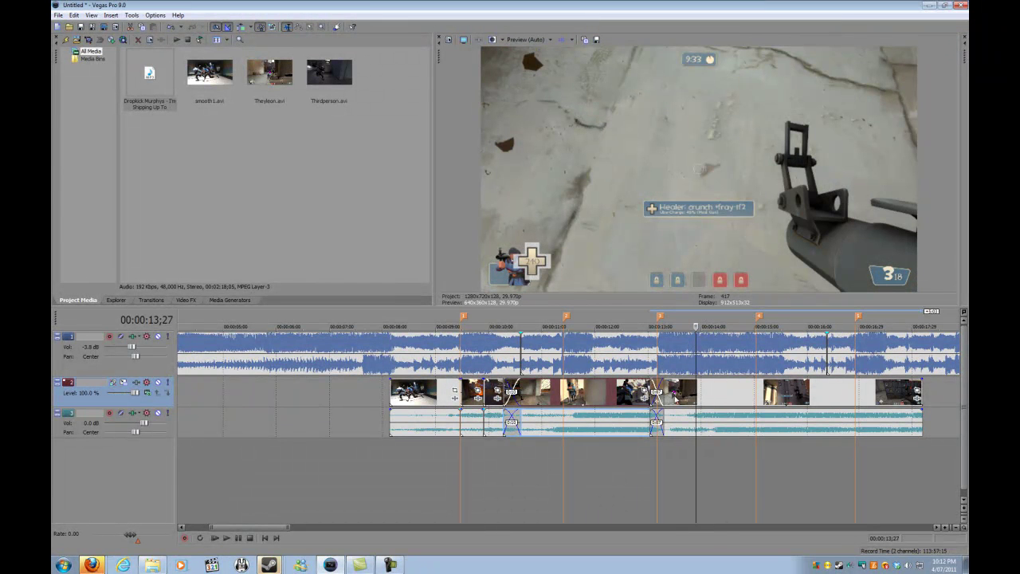
Split the third clip at 00:00:13;22, delete its opening piece and move the remainder back to overlap the second clip at marker 3.
left_click(687, 394)
key("s")
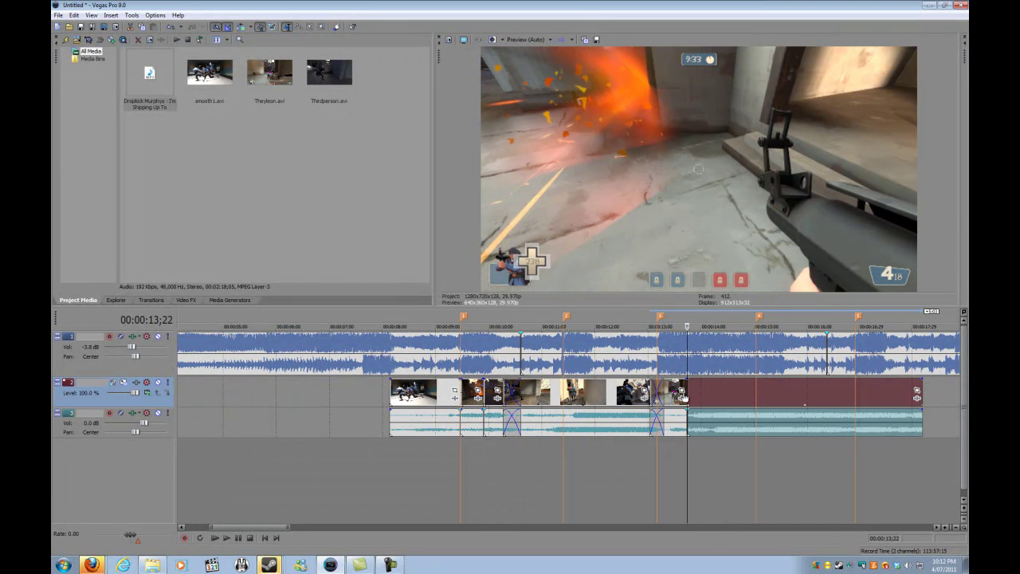
left_click(670, 396)
key("Delete")
left_click_drag(704, 396, 664, 400)
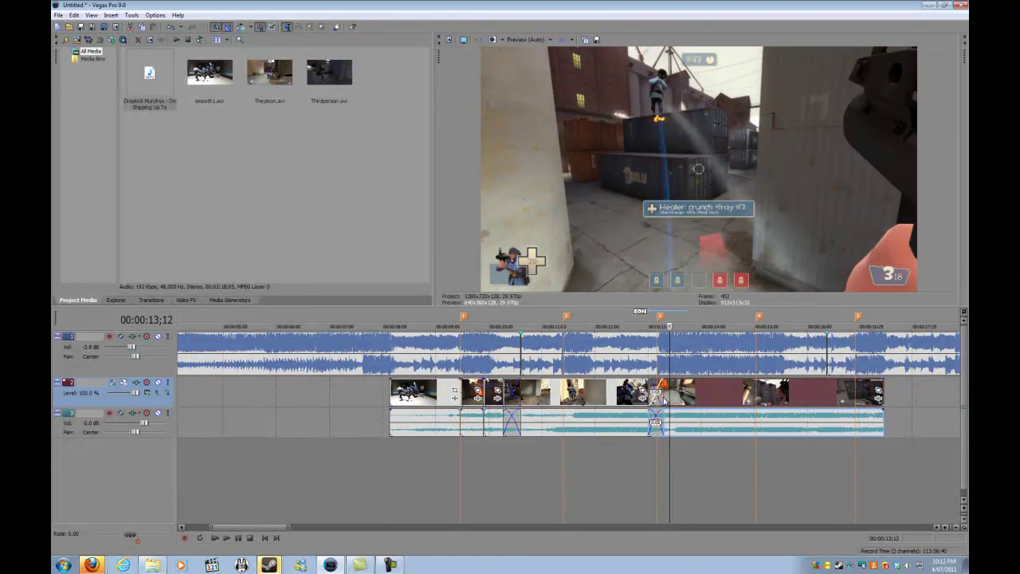
Step frame by frame from marker 3 through the crossfade into the trimmed third clip.
left_click(657, 387)
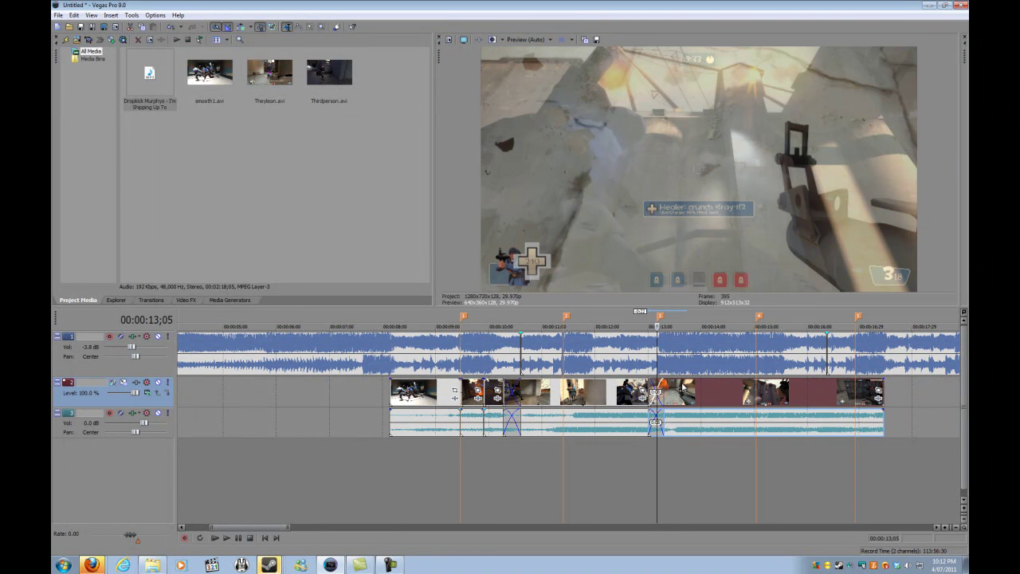
key("Right")
key("Right")
key("Right")
key("Right")
key("Right")
key("Right")
key("Right")
key("Right")
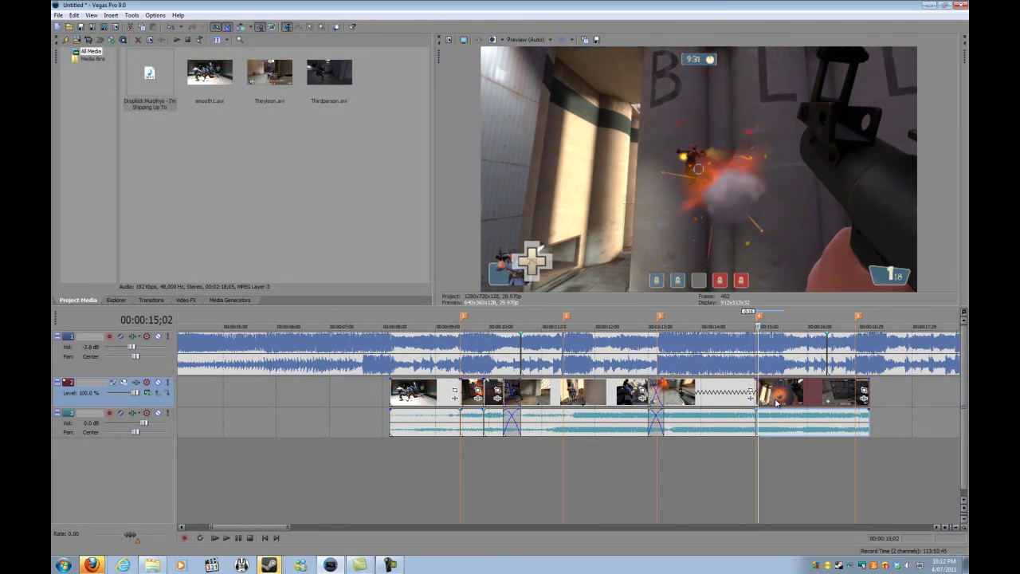
Step frame by frame through the third clip's section that starts at marker 4.
left_click(768, 397)
left_click(773, 400)
key("Right")
key("Right")
key("Right")
key("Right")
key("Right")
key("Right")
key("Right")
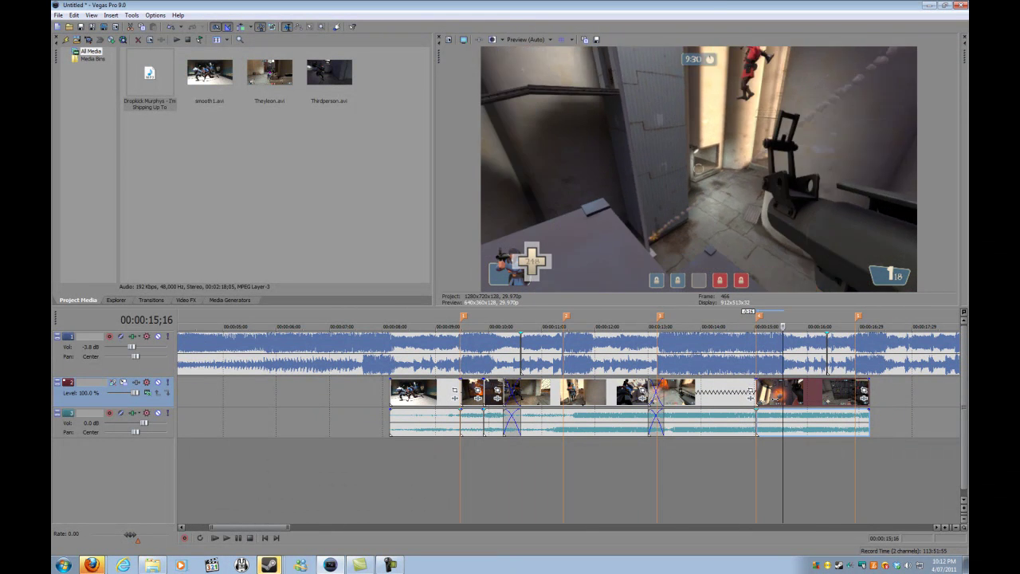
Open the properties of the third clip's section ending at marker 4, and close them.
left_click(696, 394)
right_click(704, 393)
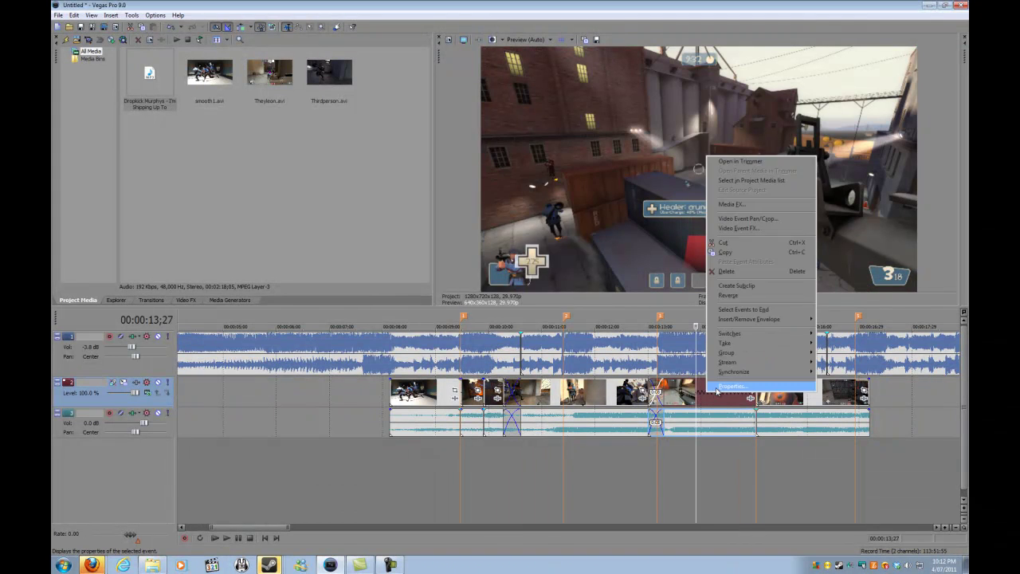
left_click(721, 388)
left_click(580, 337)
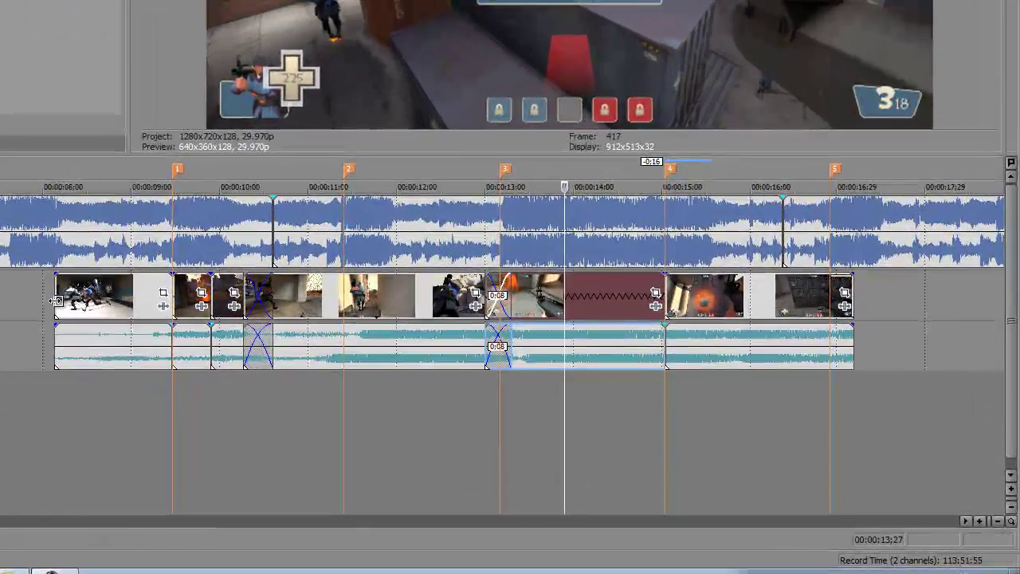
Return to the start of the first clip at 00:00:08;04 and review the arrangement of clips against the five markers.
left_click(103, 315)
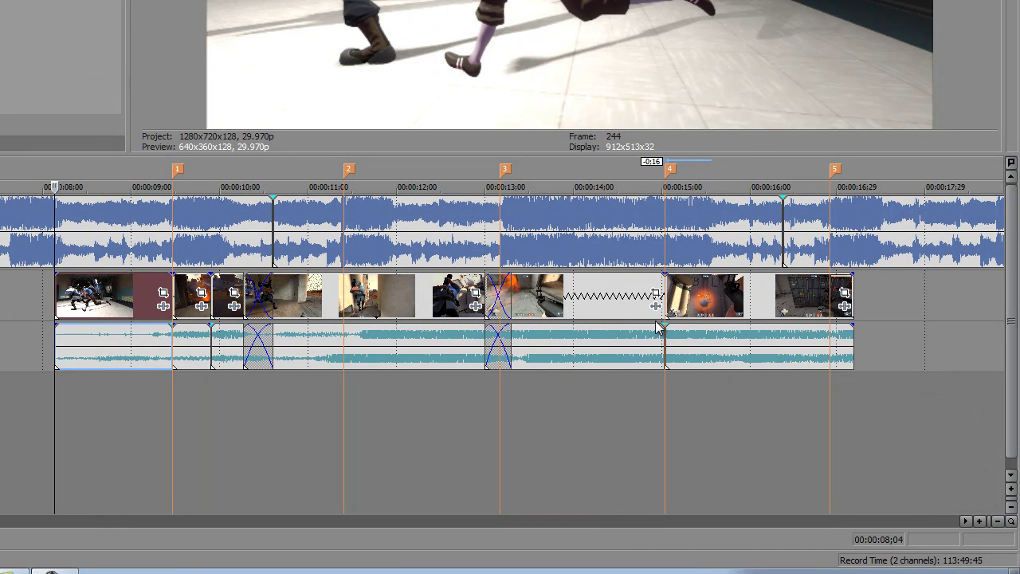
scroll(583, 360, "up", 2)
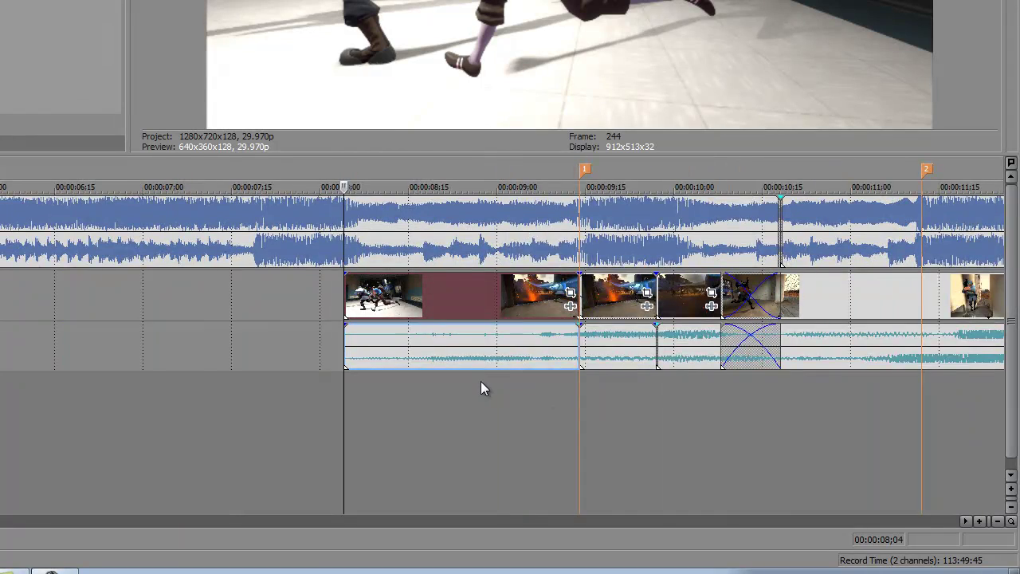
scroll(481, 382, "down", 1)
scroll(480, 383, "down", 3)
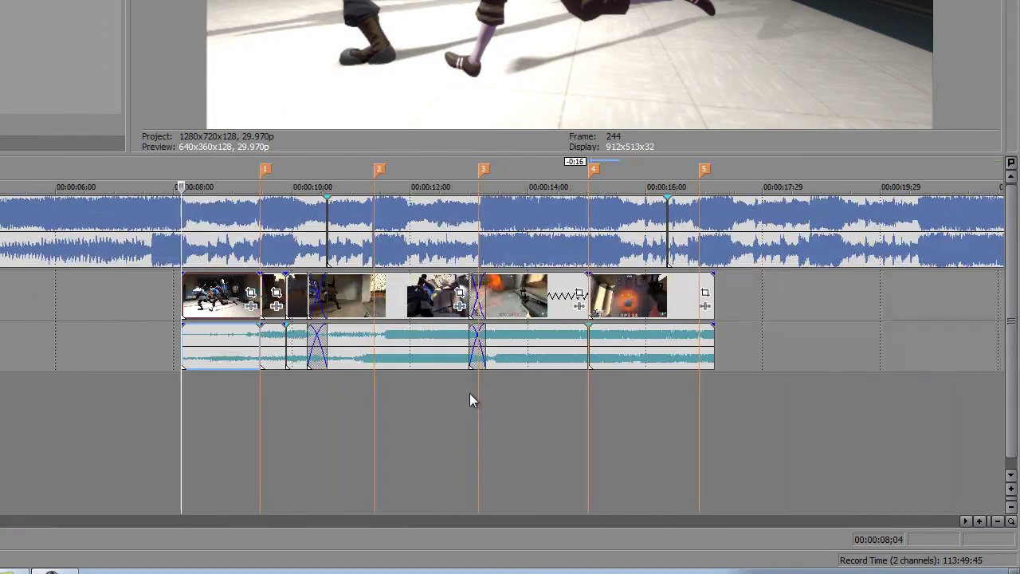
Add short matching fade-ins to the video and audio at the start of the first clip.
left_click(965, 521)
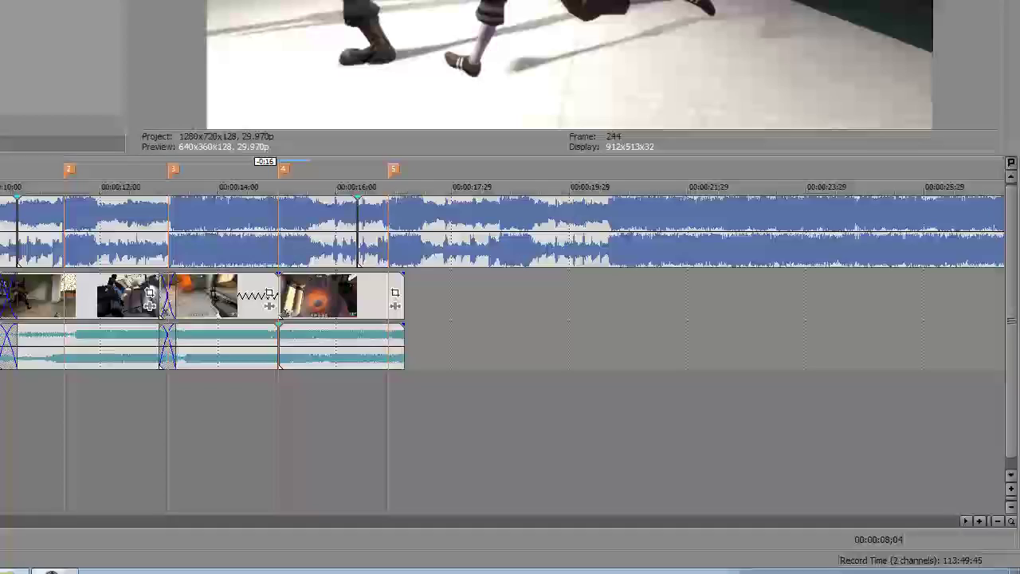
scroll(502, 351, "up", 2)
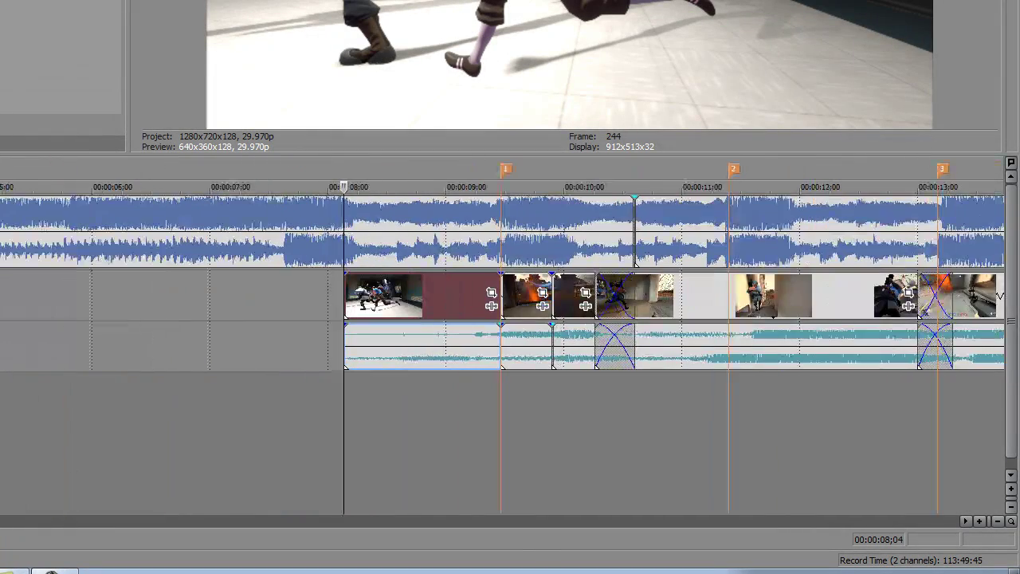
left_click(964, 521)
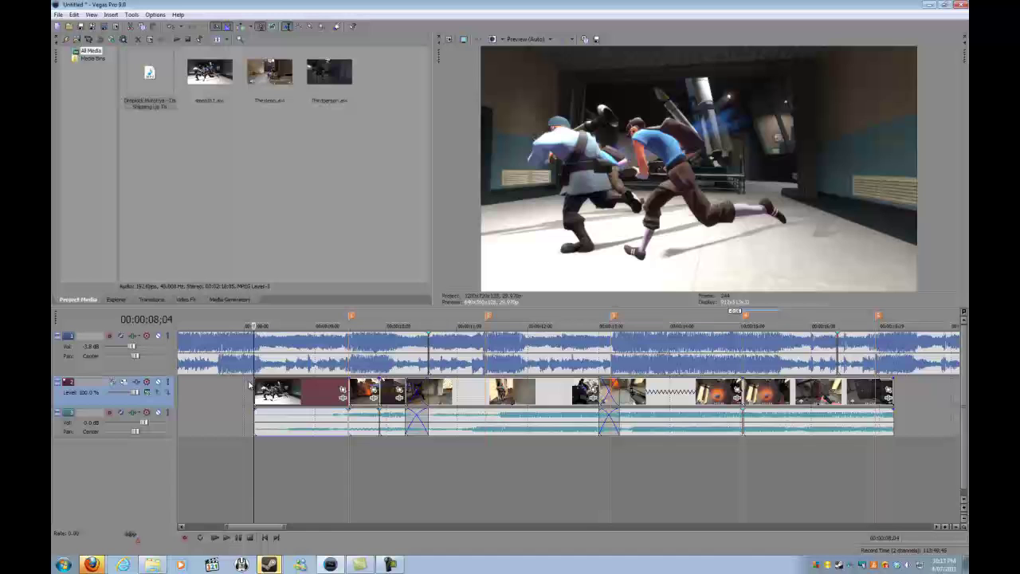
left_click_drag(249, 385, 253, 380)
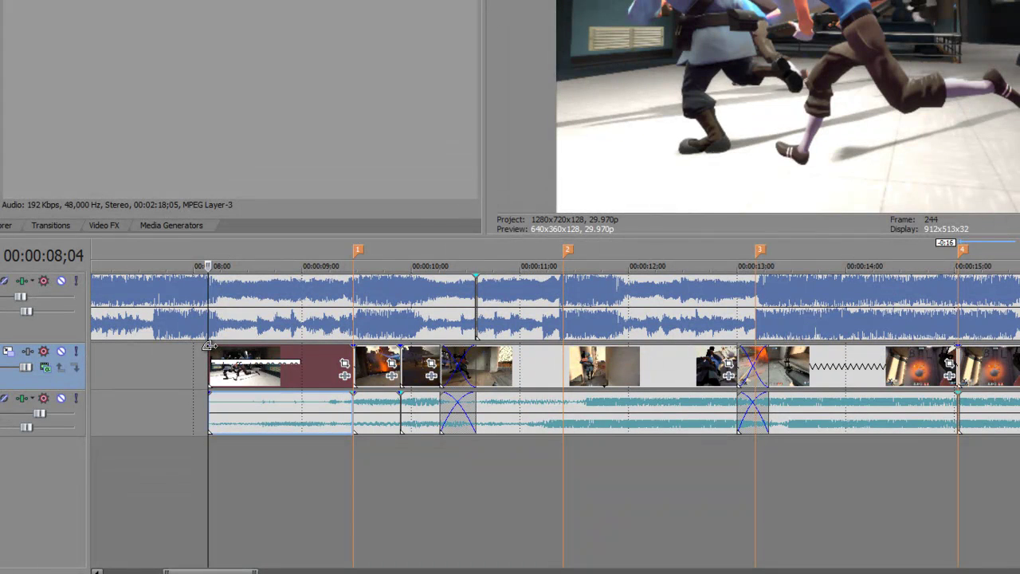
left_click_drag(209, 345, 233, 351)
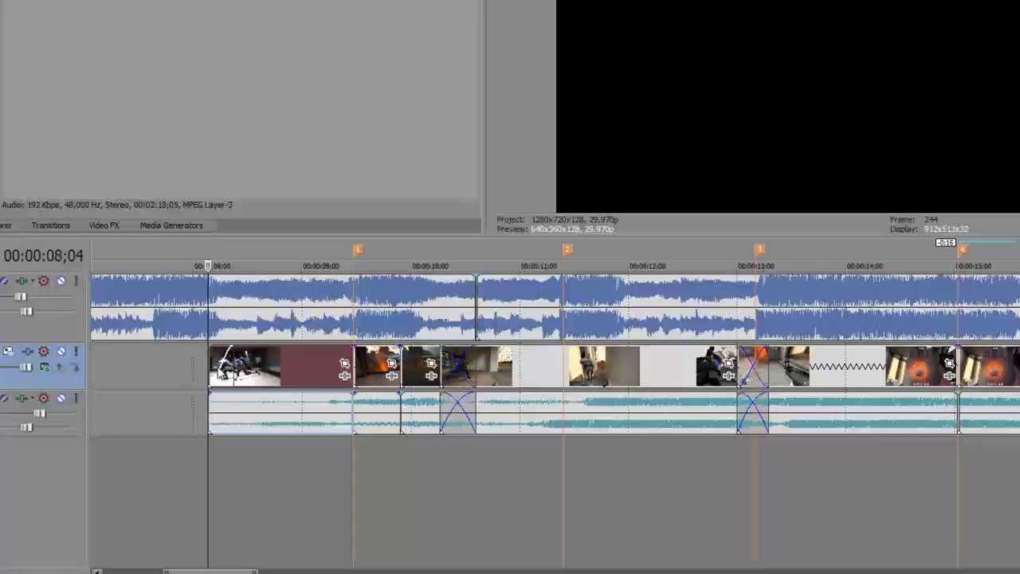
left_click_drag(209, 395, 236, 395)
Step through the first clip's fade-in frame by frame and play it from just before the clip.
key("Right")
key("Right")
key("Right")
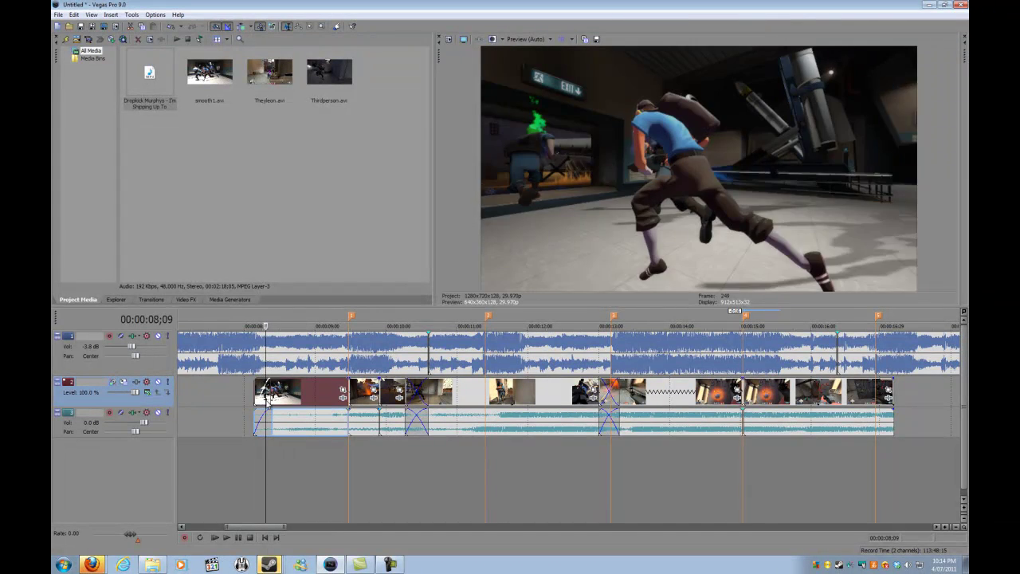
key("space")
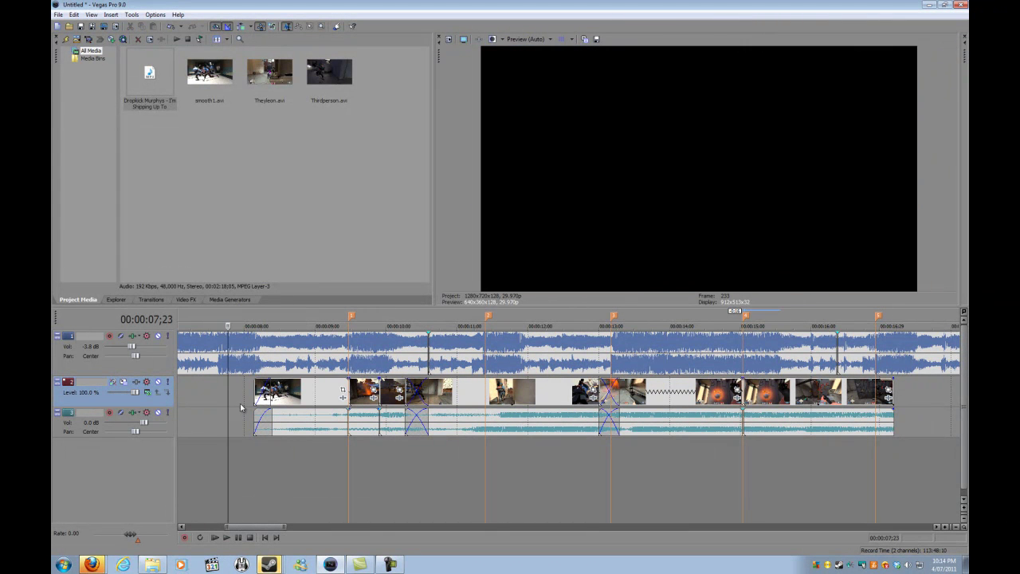
key("space")
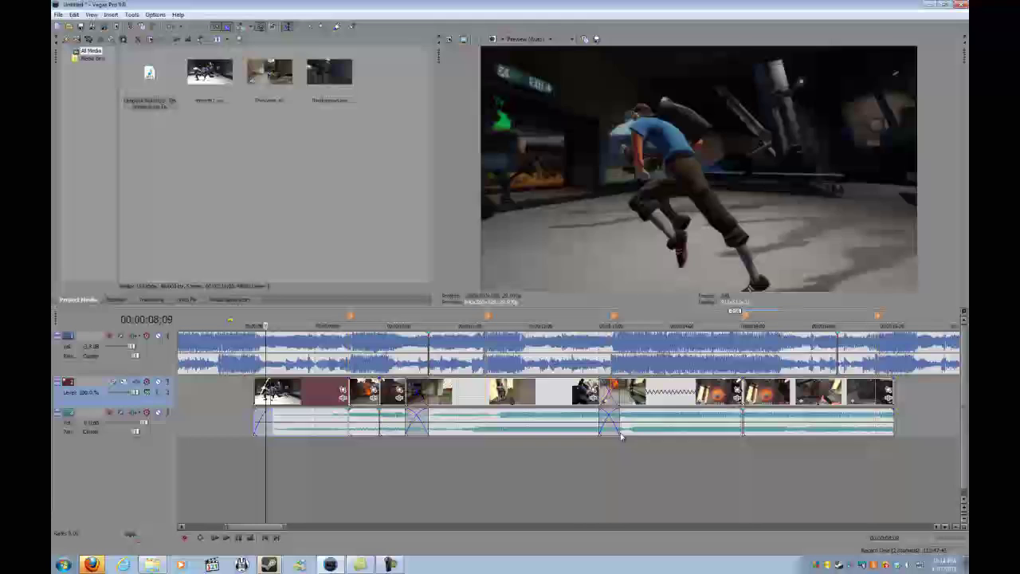
Fade out the last clip's video and audio from marker 5 to its end, and play the edit from 00:00:08;04.
left_click(929, 390)
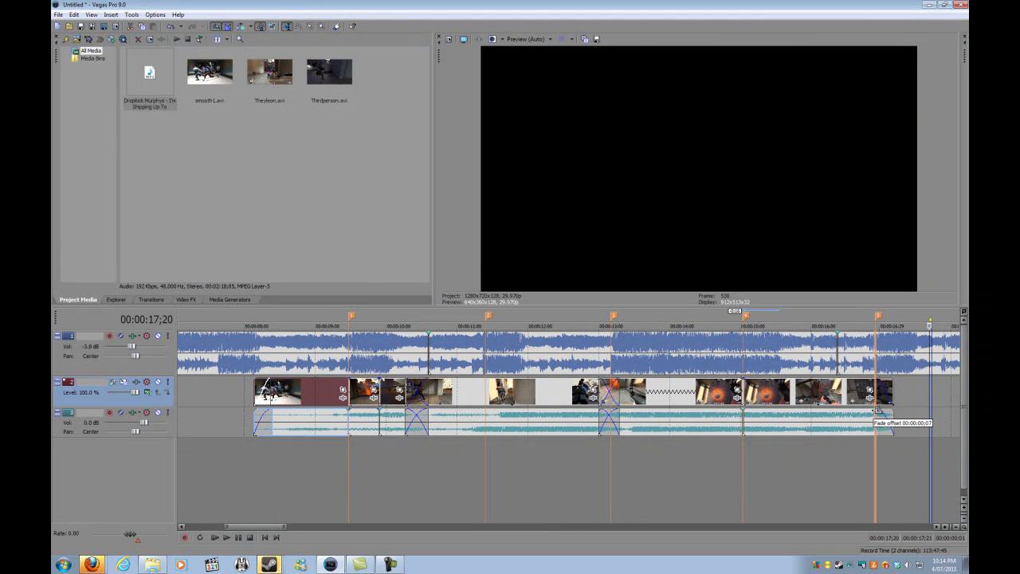
left_click(261, 455)
key("Left")
key("Left")
key("Left")
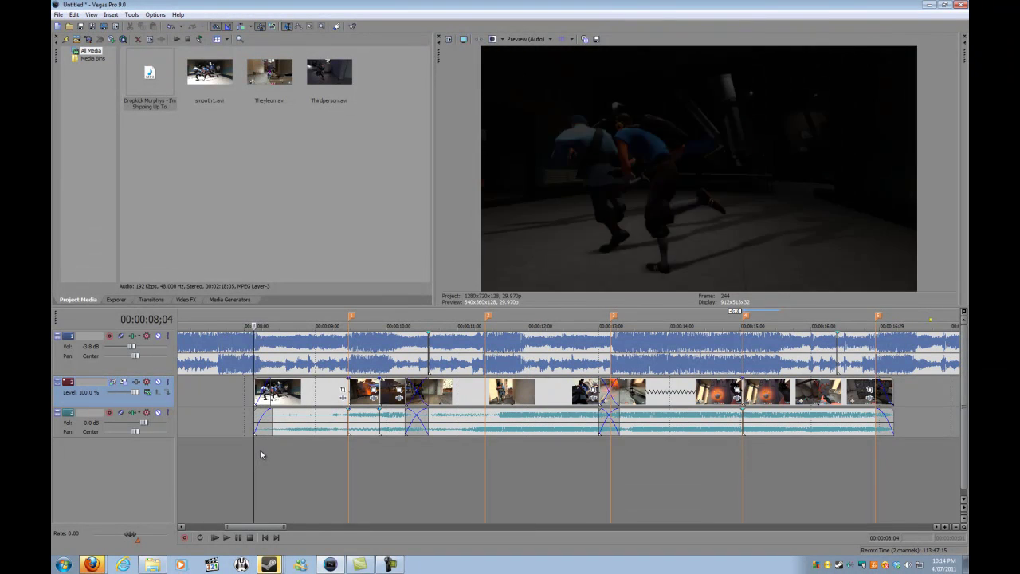
key("space")
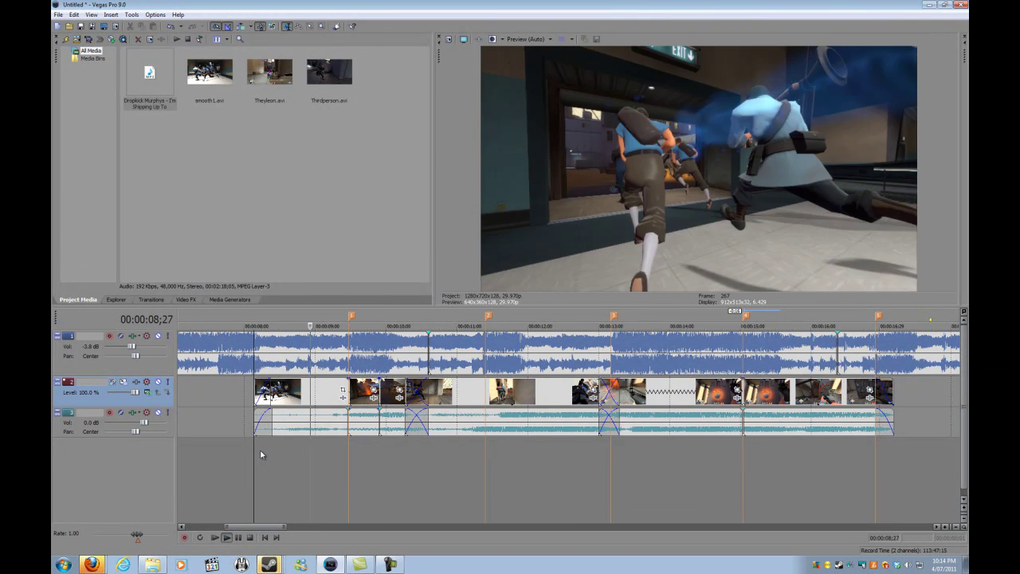